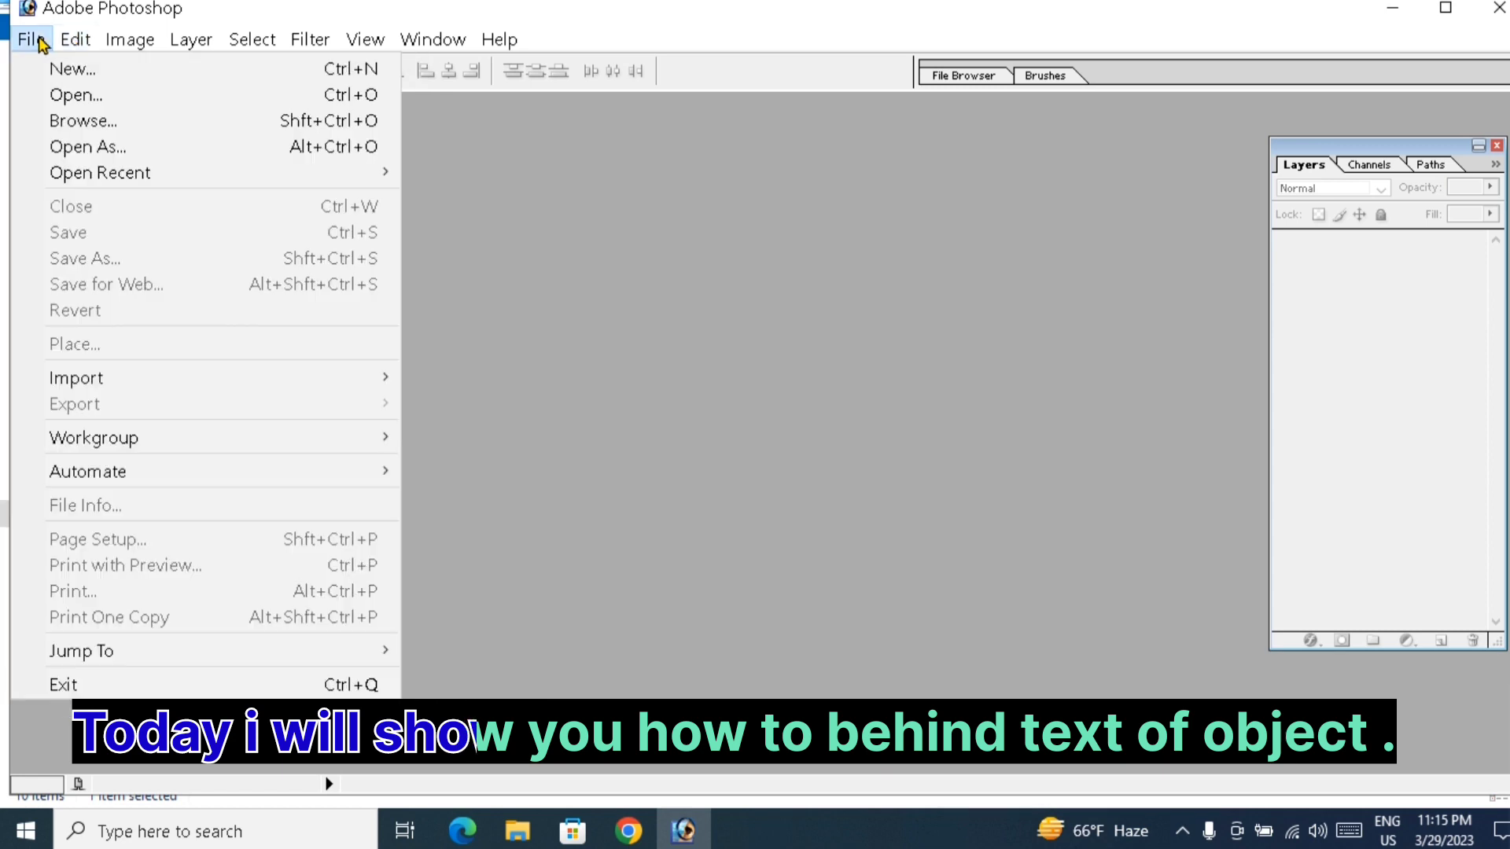
- Create a new document using the 720 x 540 Std. NTSC 601 preset and maximize its window
left_click(736, 305)
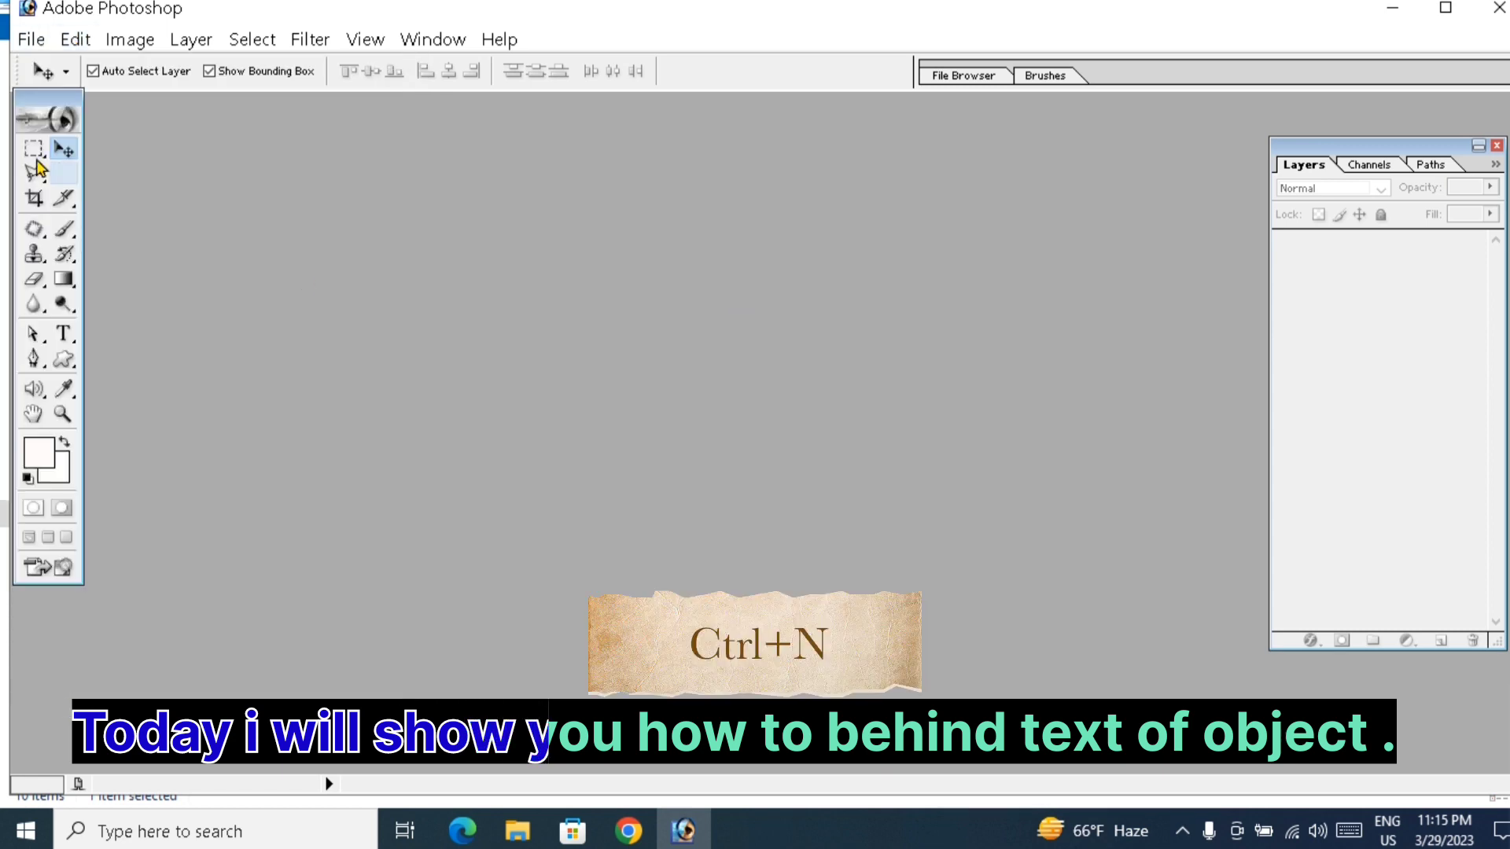
left_click(41, 40)
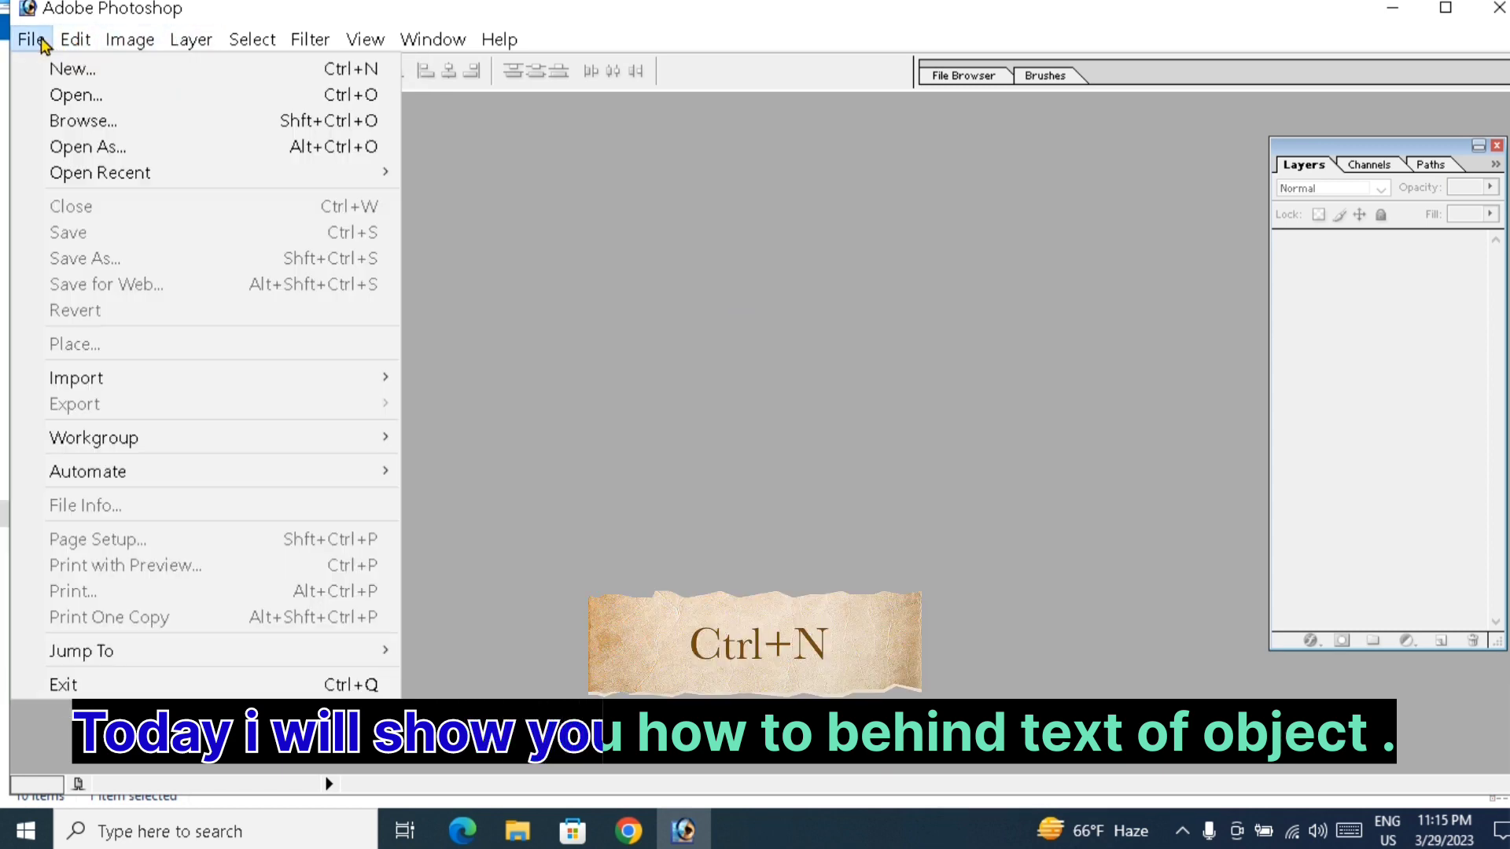
left_click(79, 70)
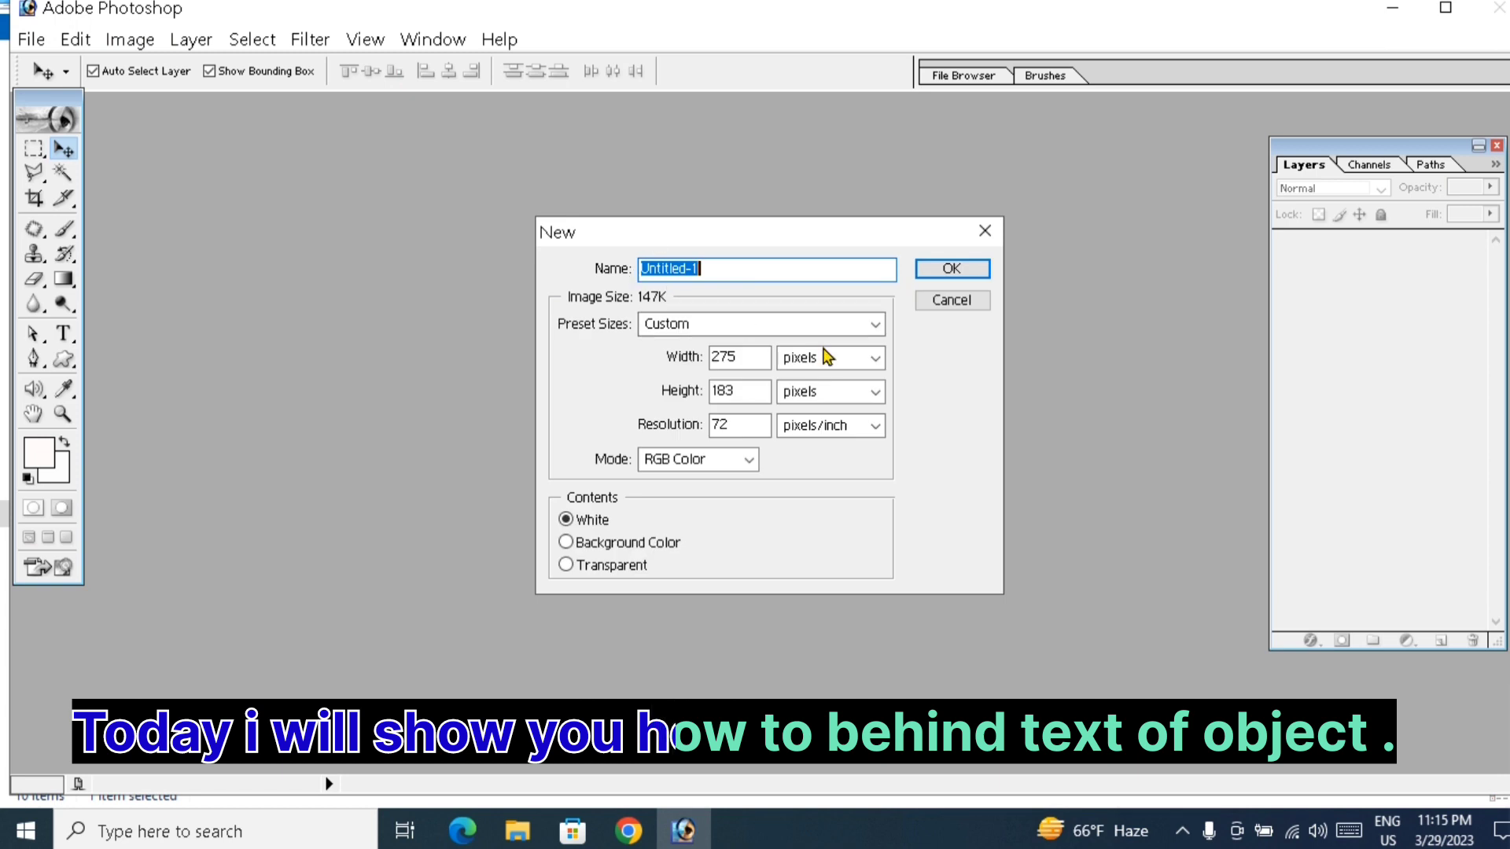
left_click(874, 324)
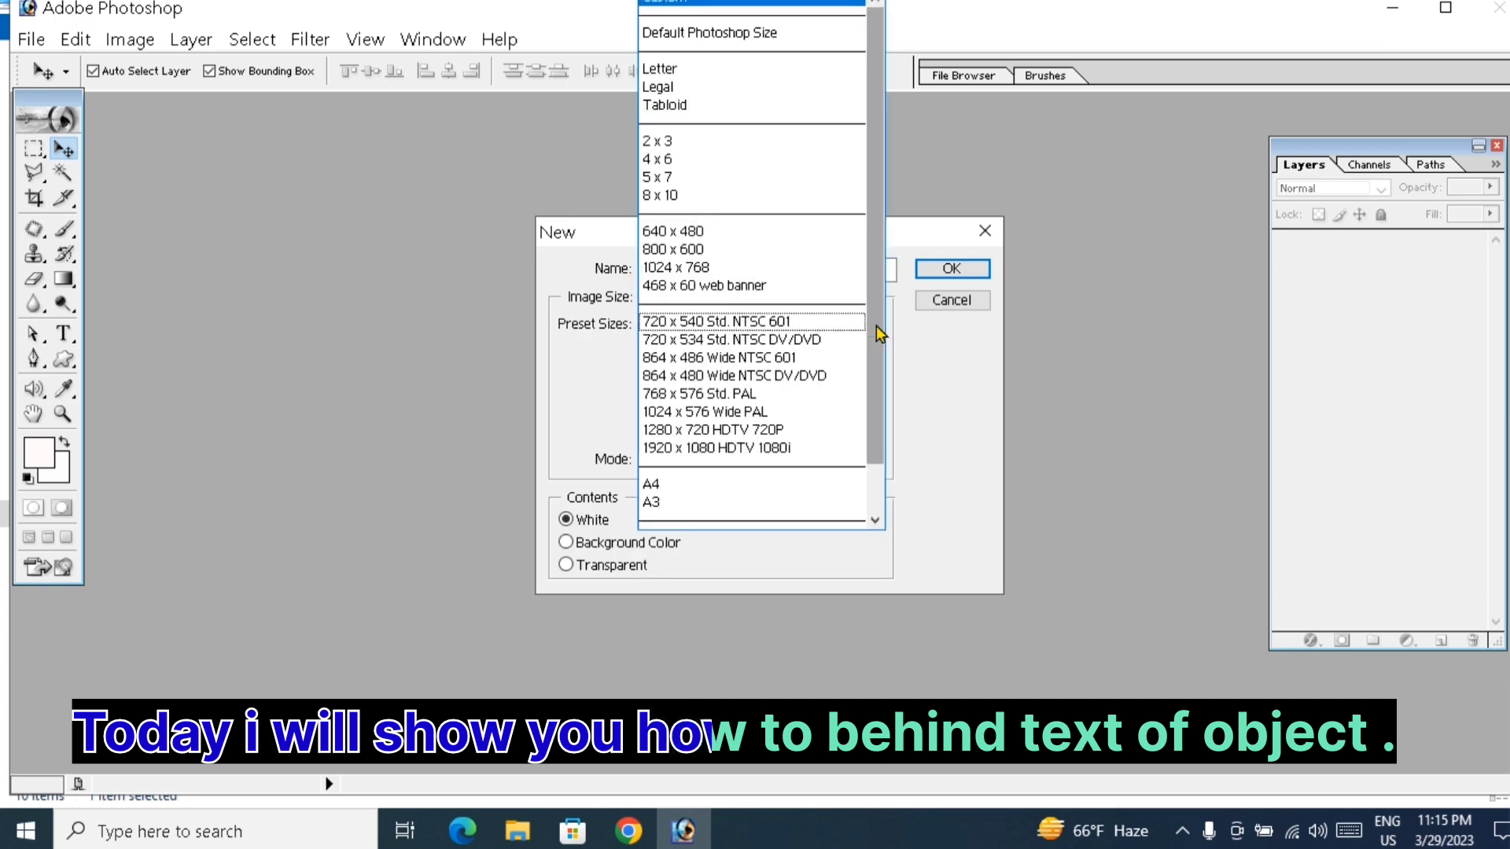
left_click(757, 322)
left_click(940, 271)
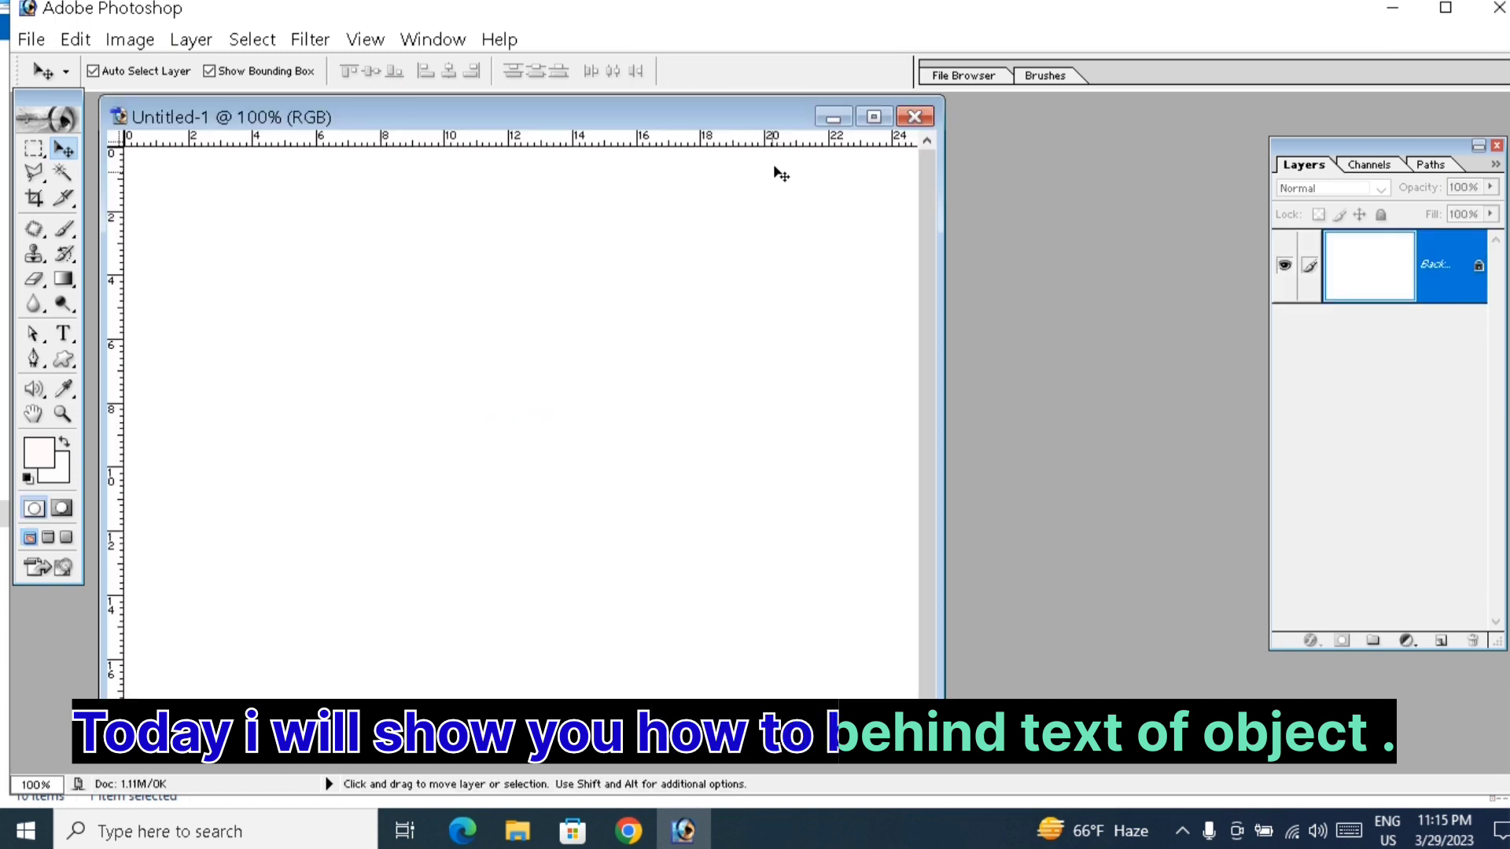
left_click(873, 118)
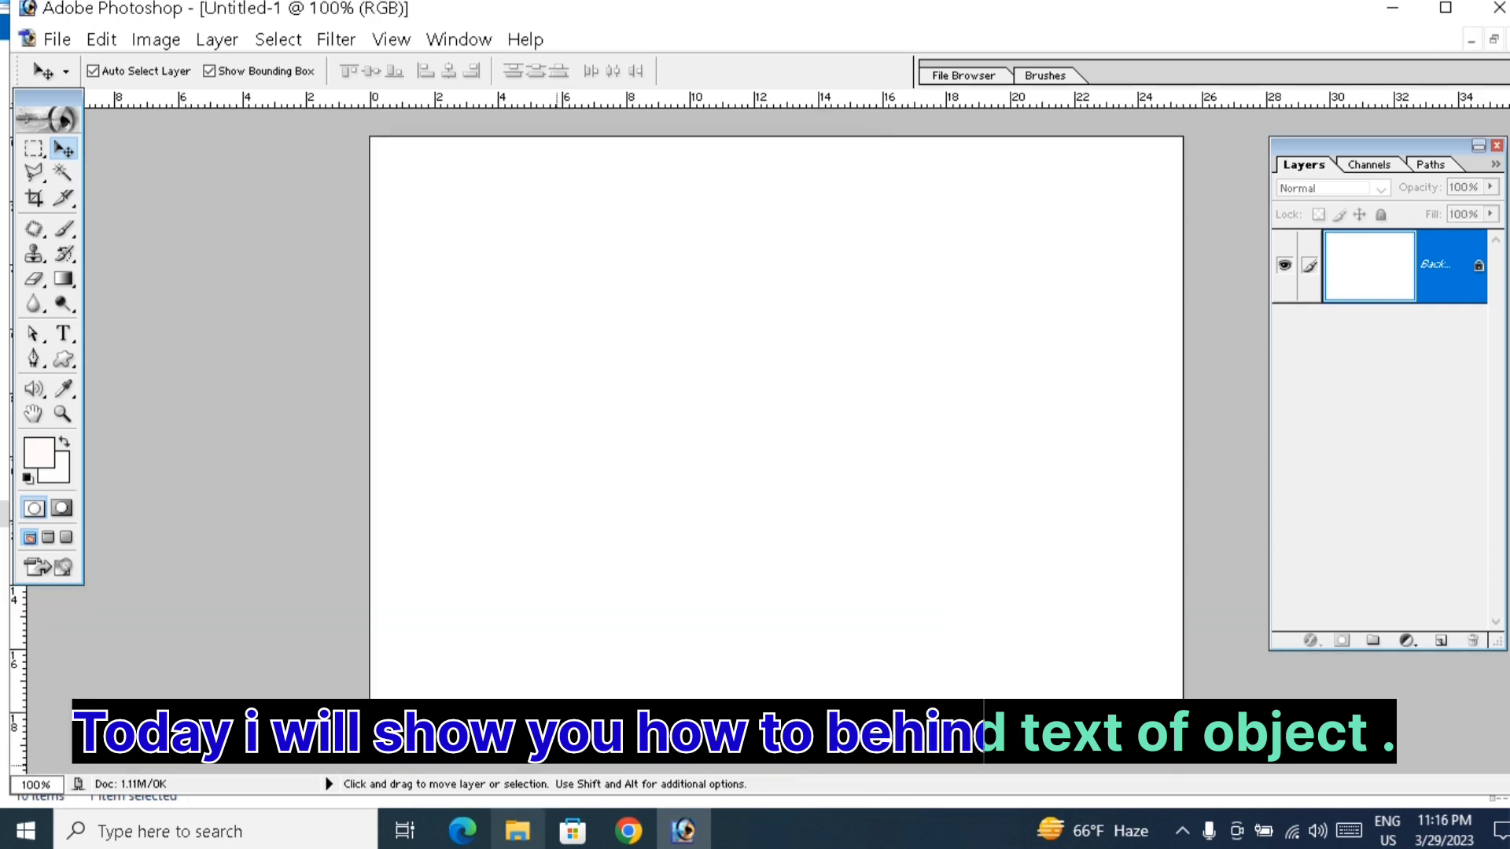
- Switch to Chrome and copy the image-search photo of the girl in the orange T-shirt giving two thumbs up
left_click(643, 838)
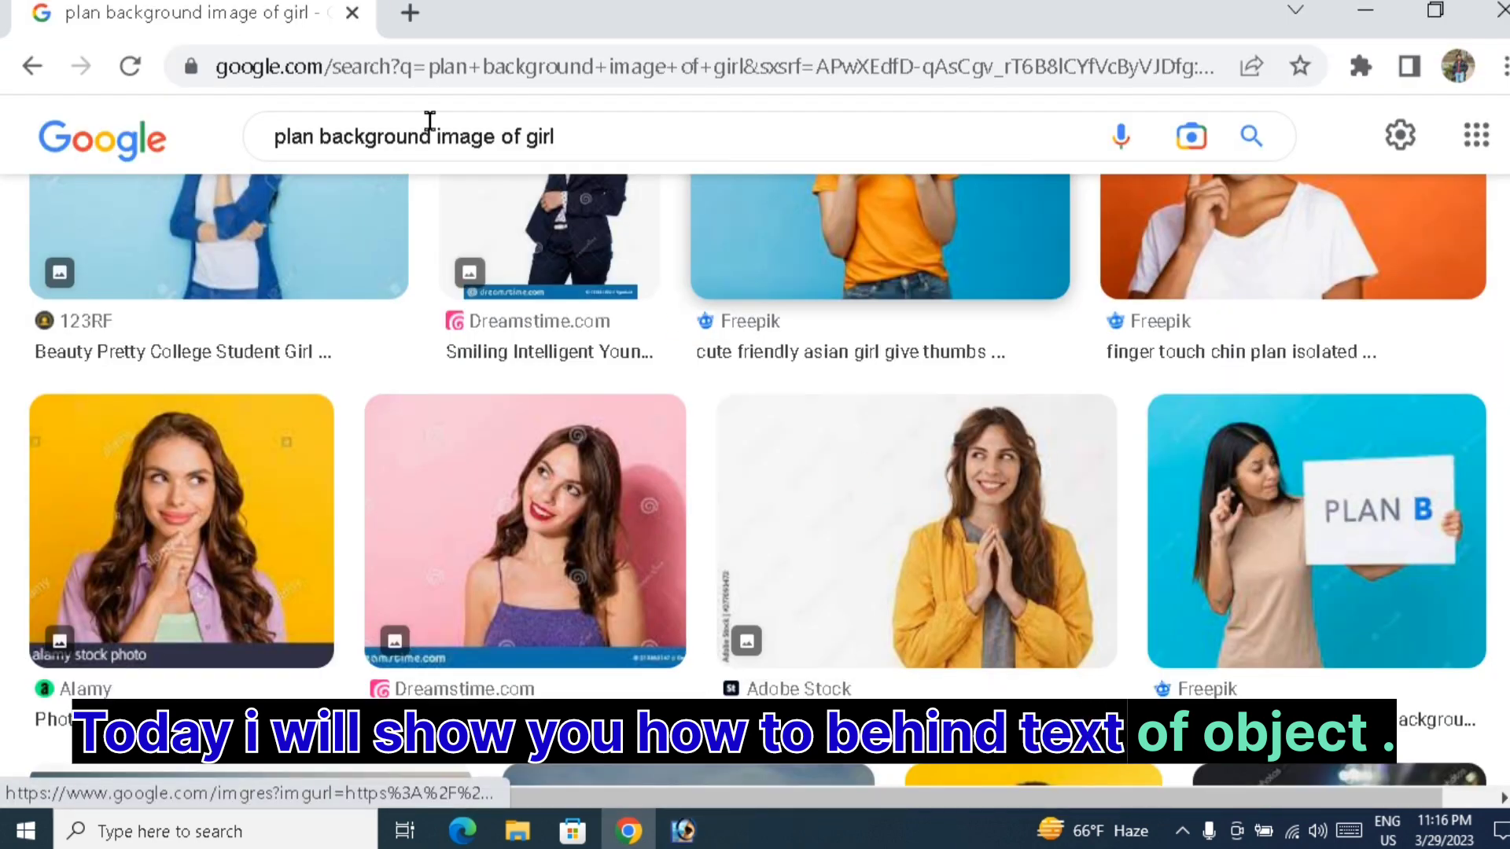
scroll(807, 627, "down", 8)
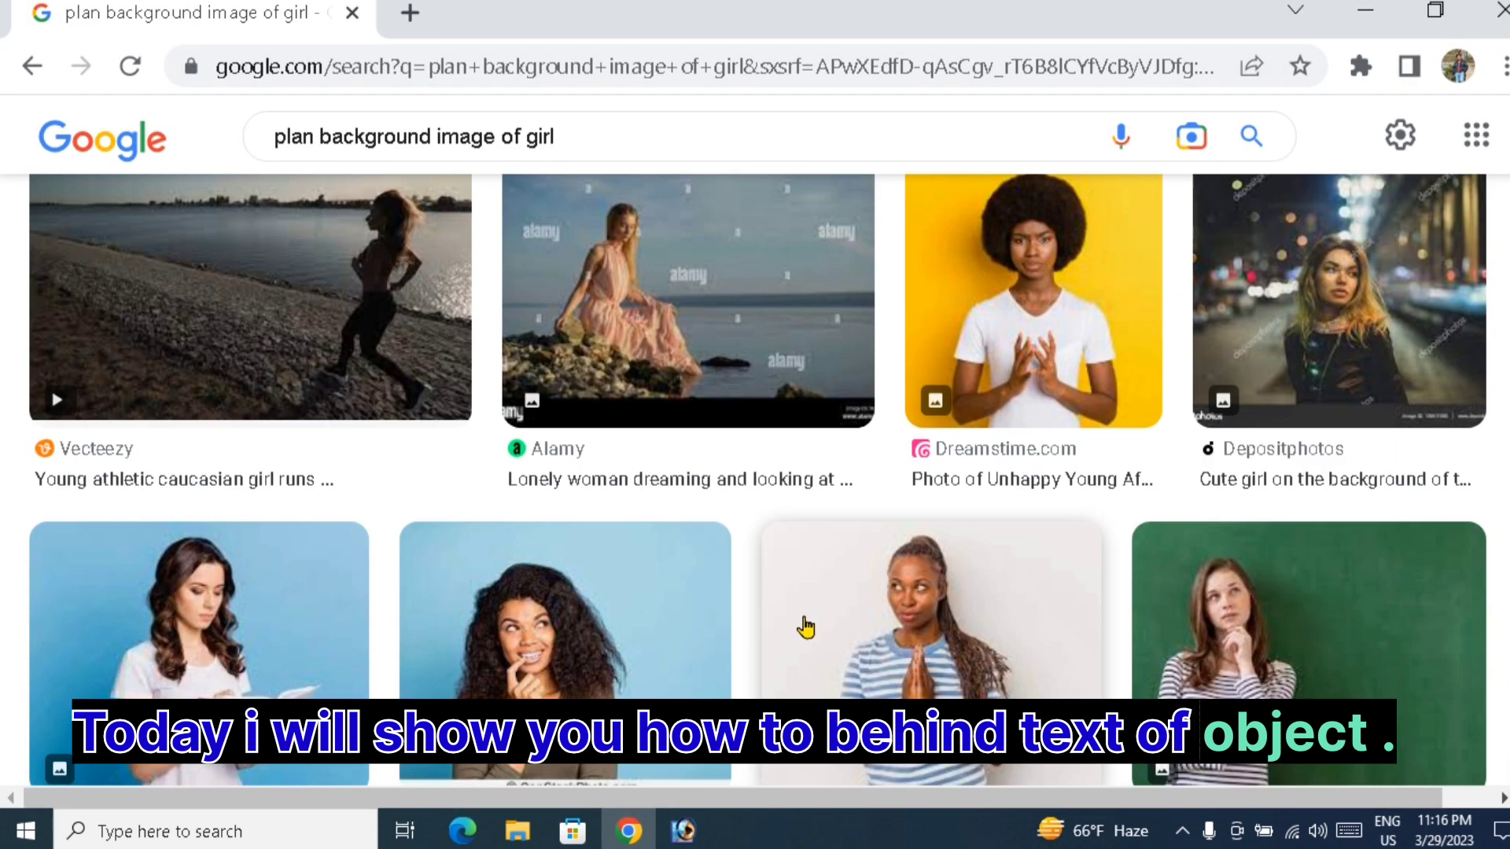
scroll(743, 600, "down", 3)
scroll(743, 600, "up", 10)
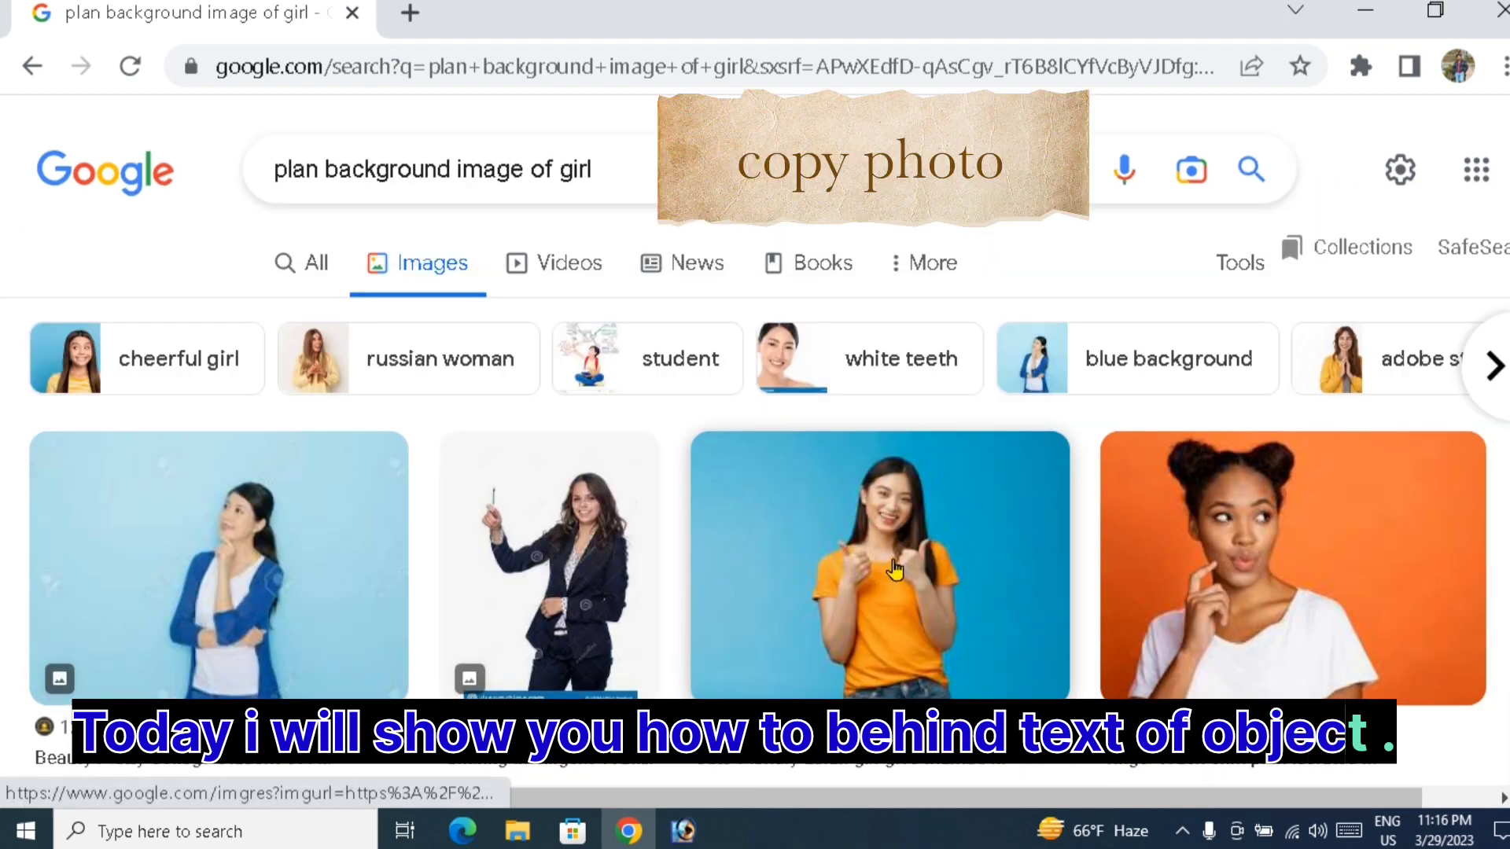
right_click(895, 560)
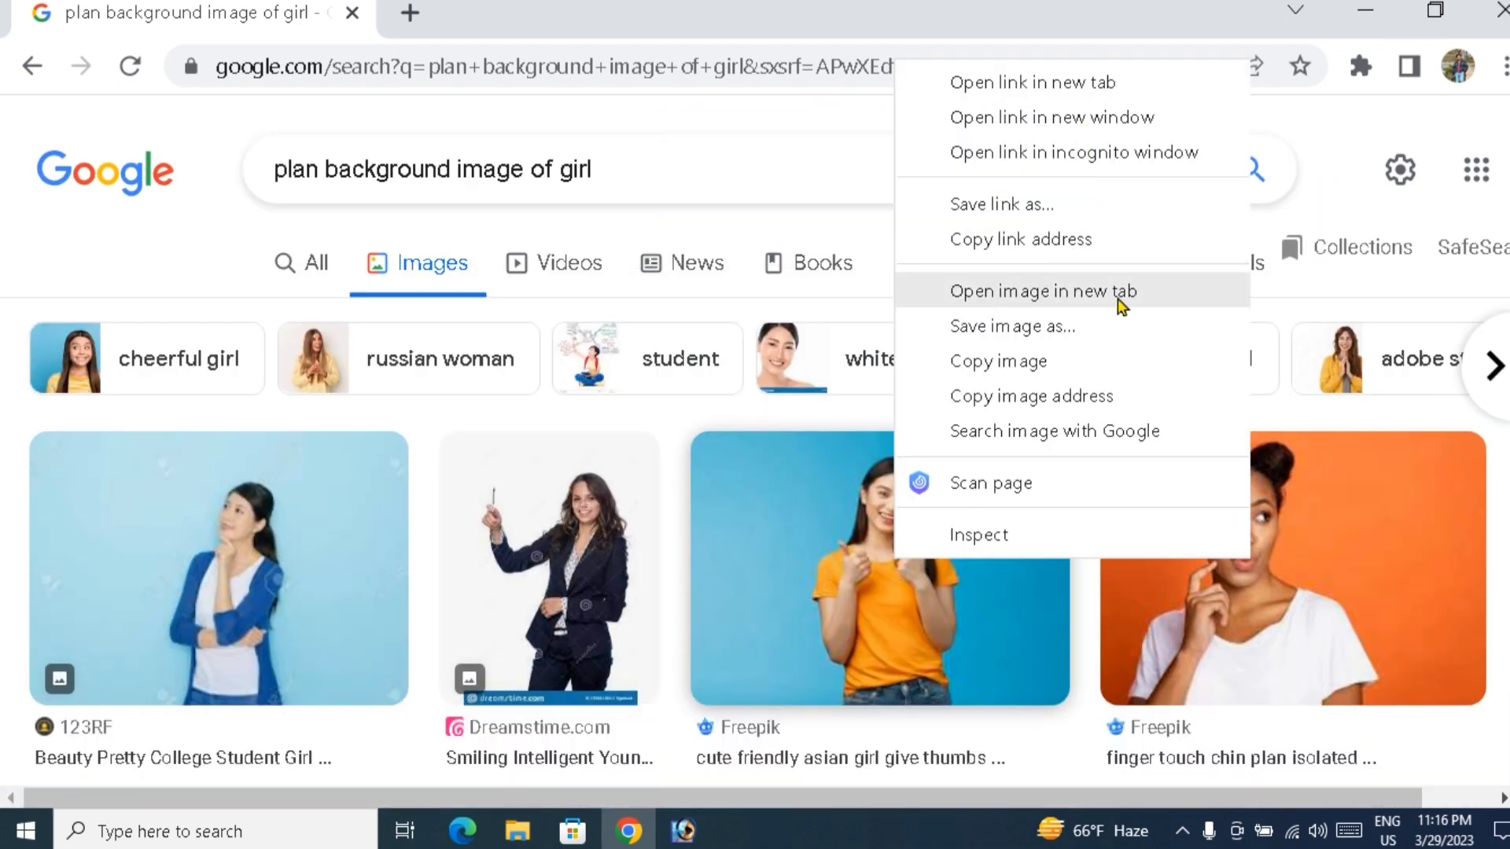
left_click(1042, 369)
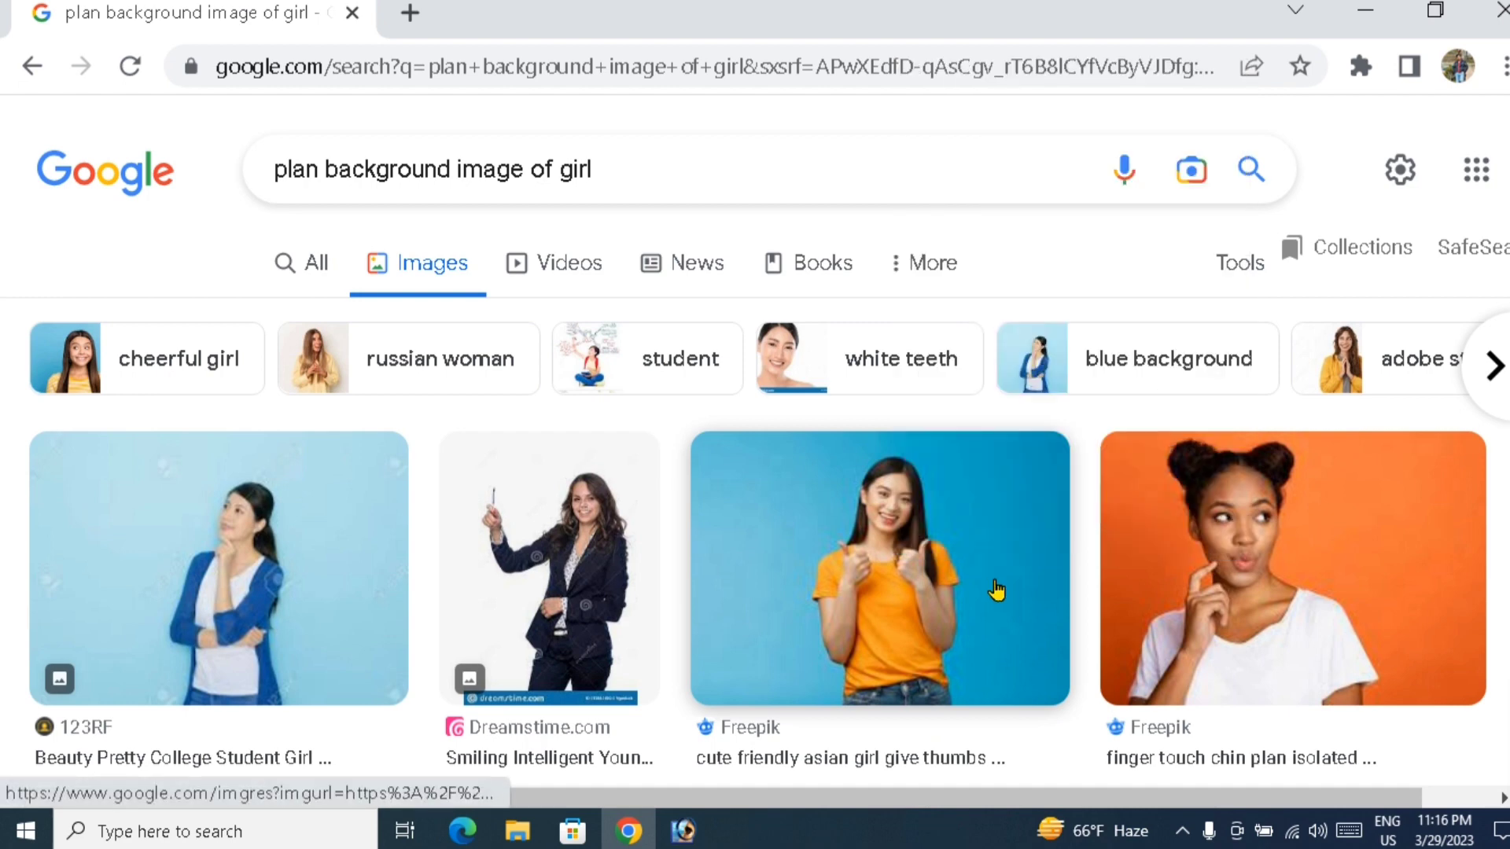
- Switch back to Photoshop, paste the copied photo and move it to the canvas's upper-left corner
left_click(684, 829)
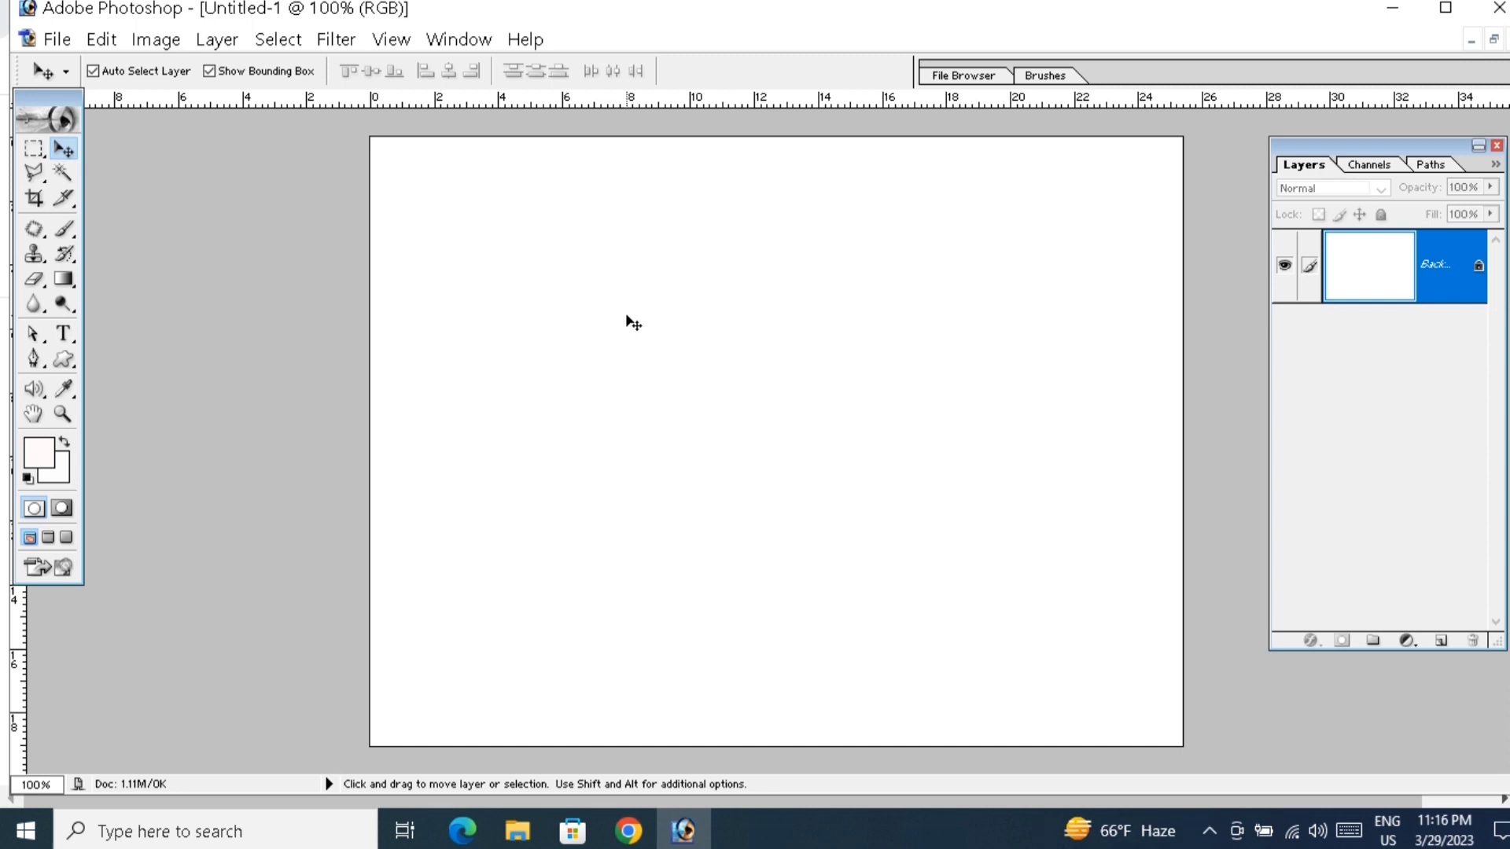
key("ctrl+v")
left_click_drag(706, 407, 532, 242)
- Scale the pasted photo proportionally to about 302.5% and position it so that it covers the whole canvas
key("ctrl+t")
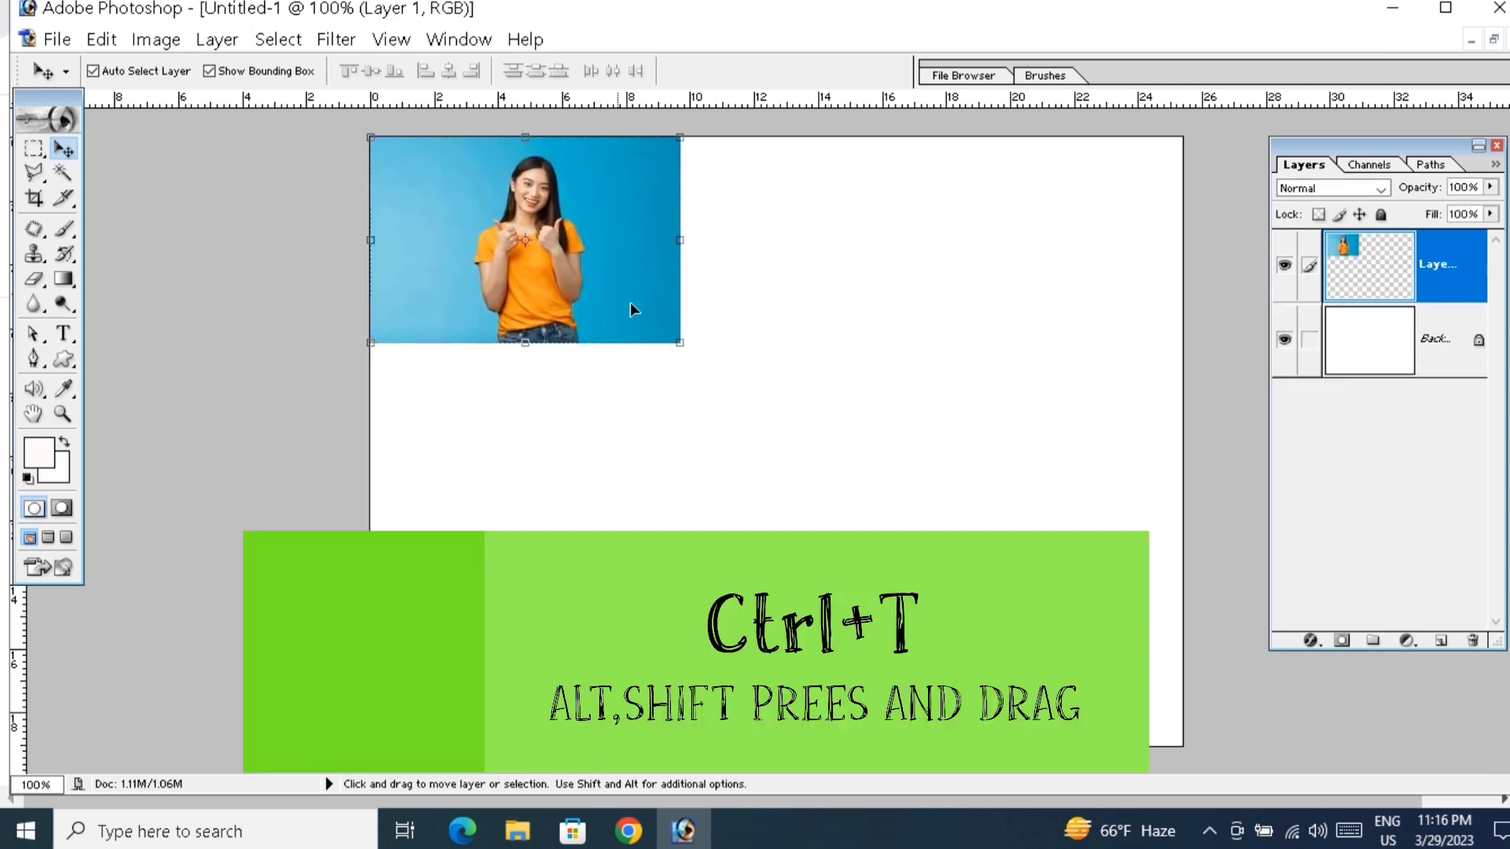
key("alt+shift")
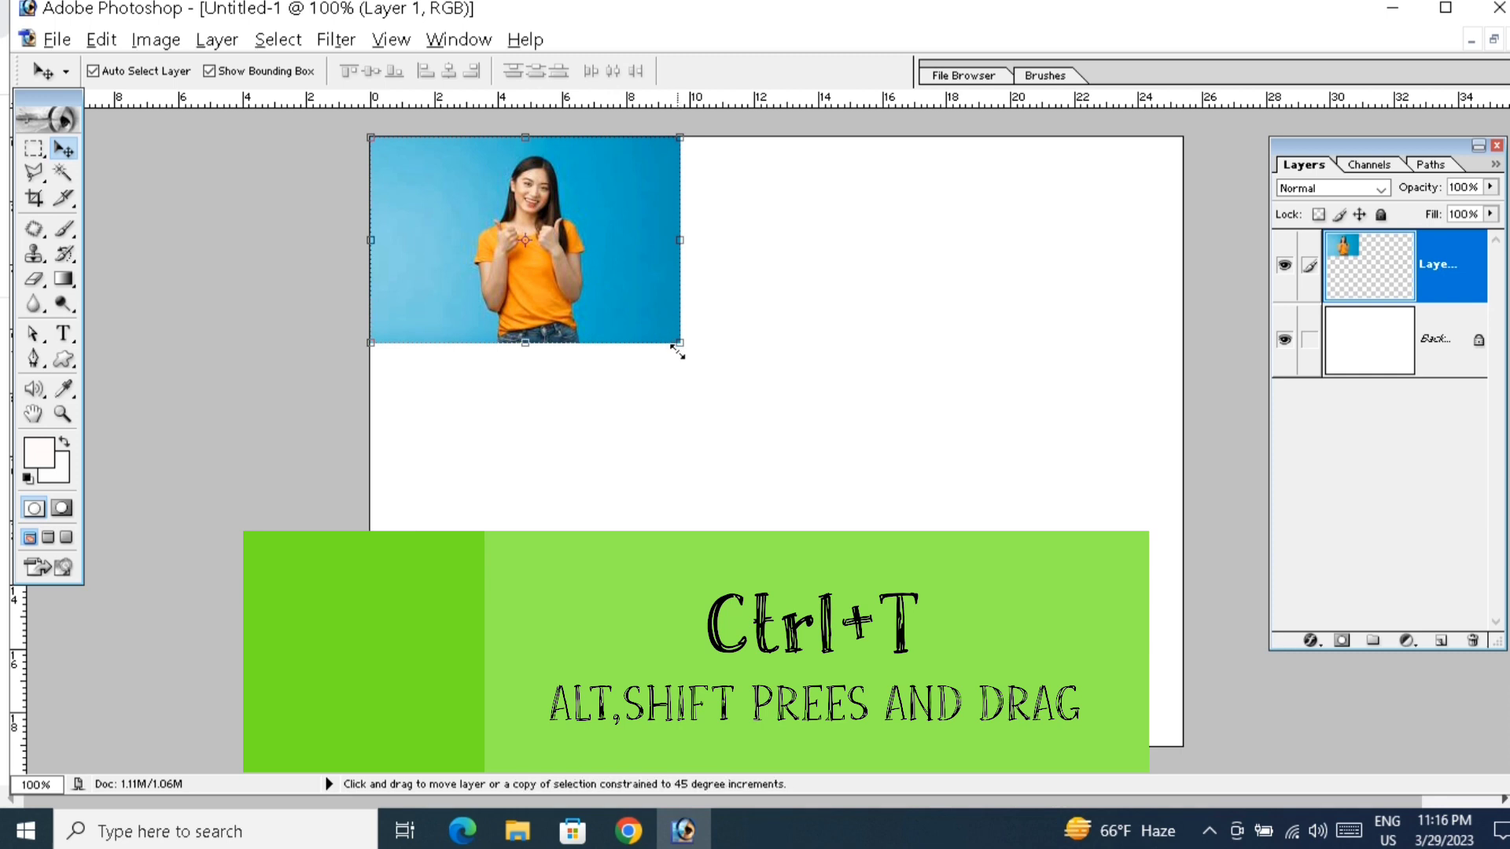
left_click_drag(678, 352, 1122, 637)
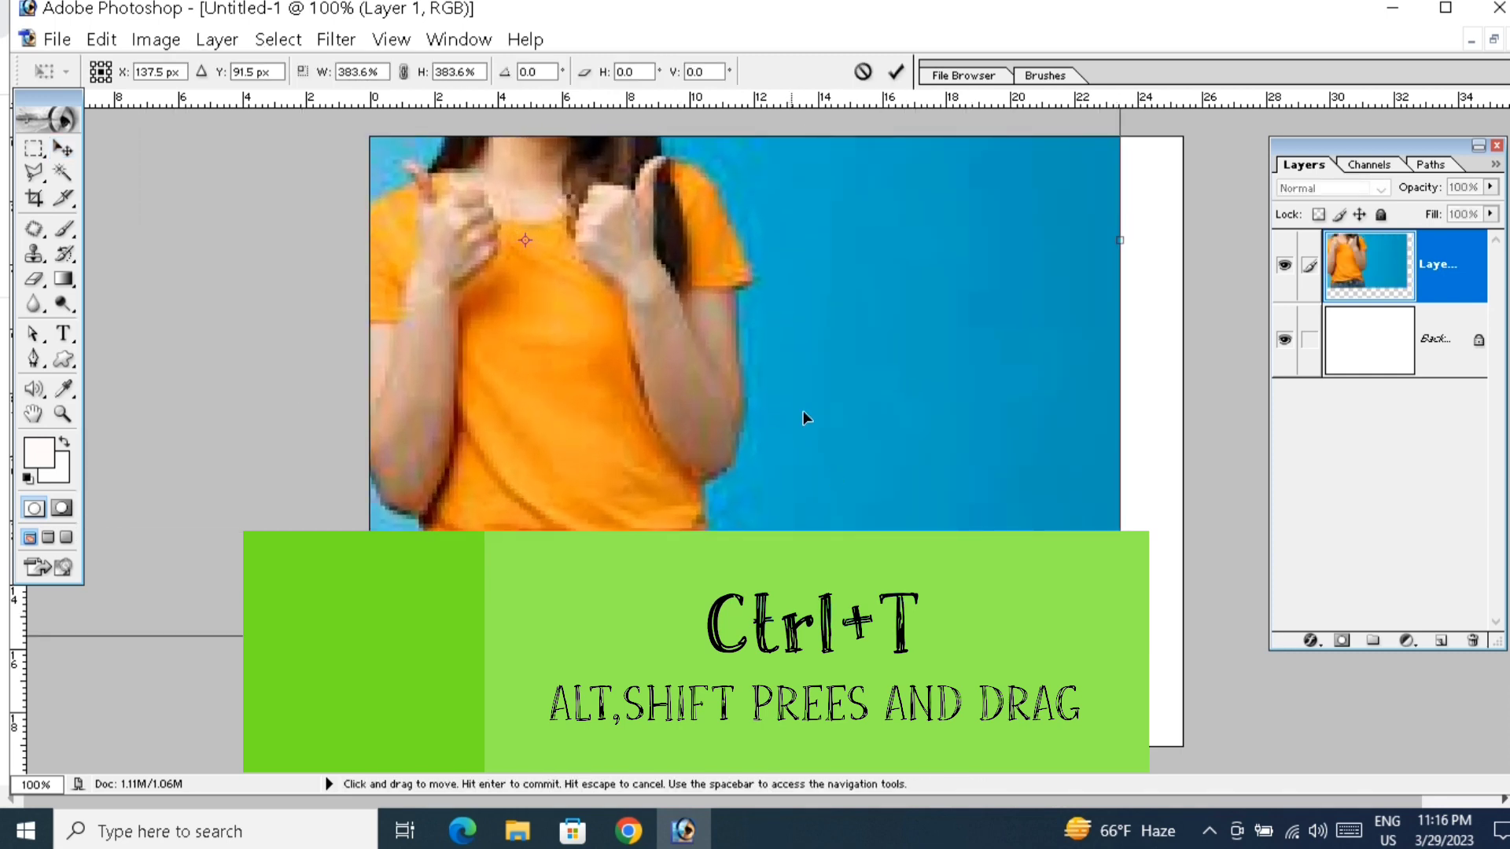
left_click_drag(802, 414, 909, 480)
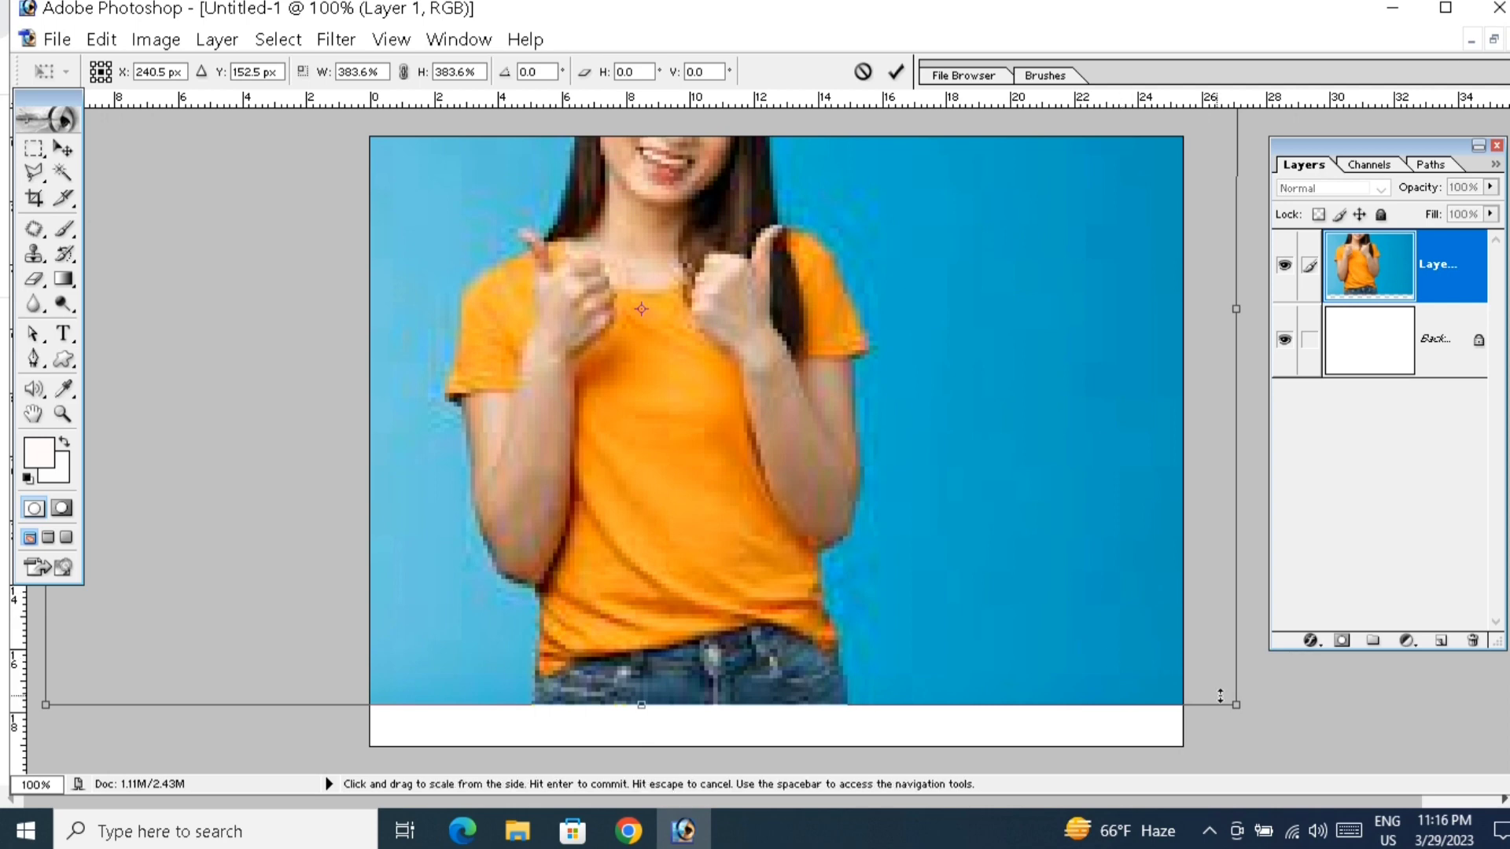
left_click_drag(1236, 705, 1112, 622)
left_click_drag(829, 417, 965, 550)
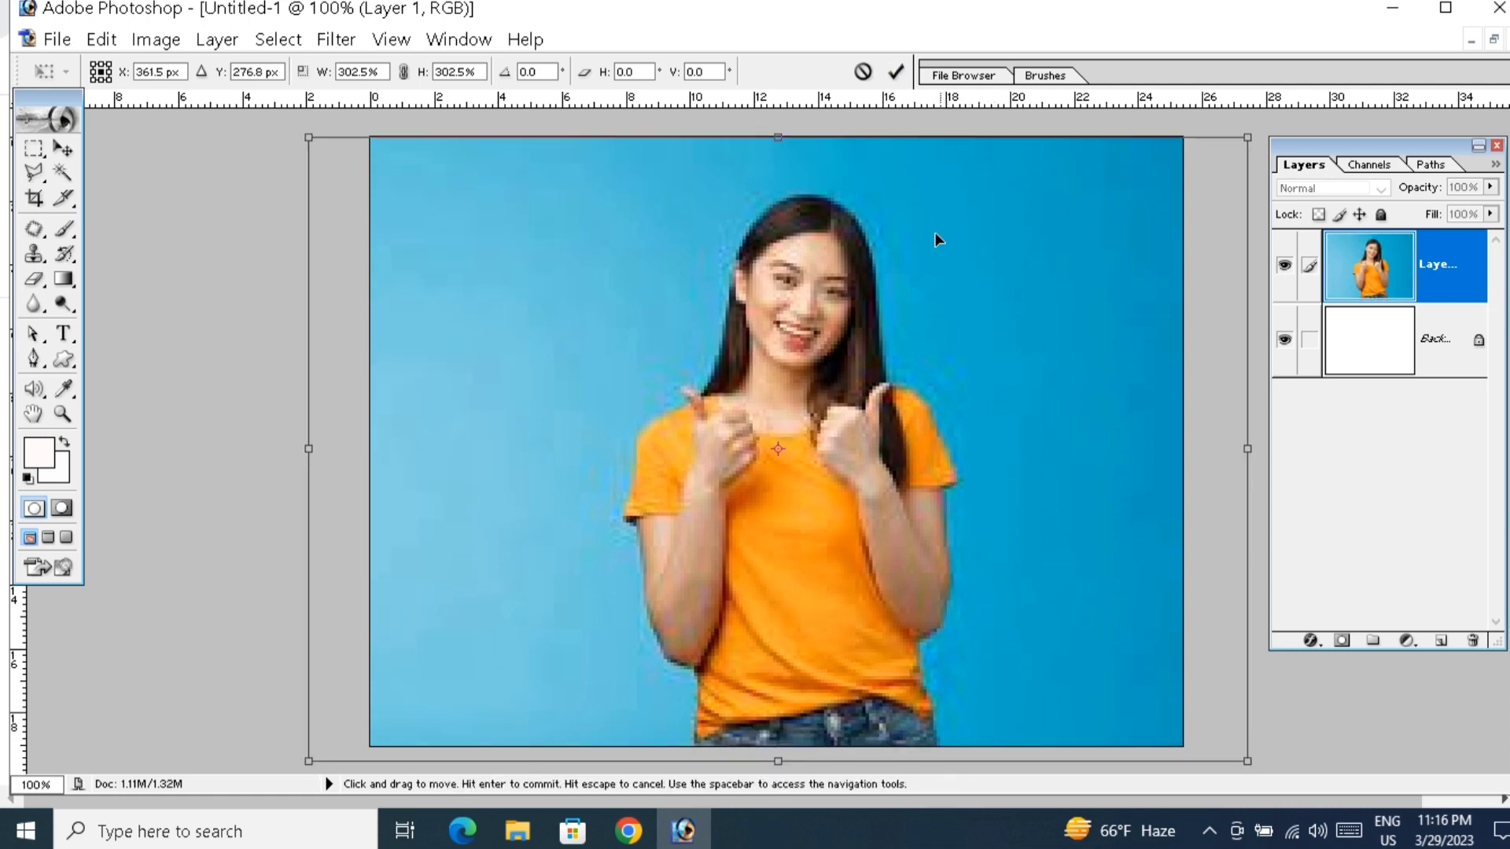
key("Return")
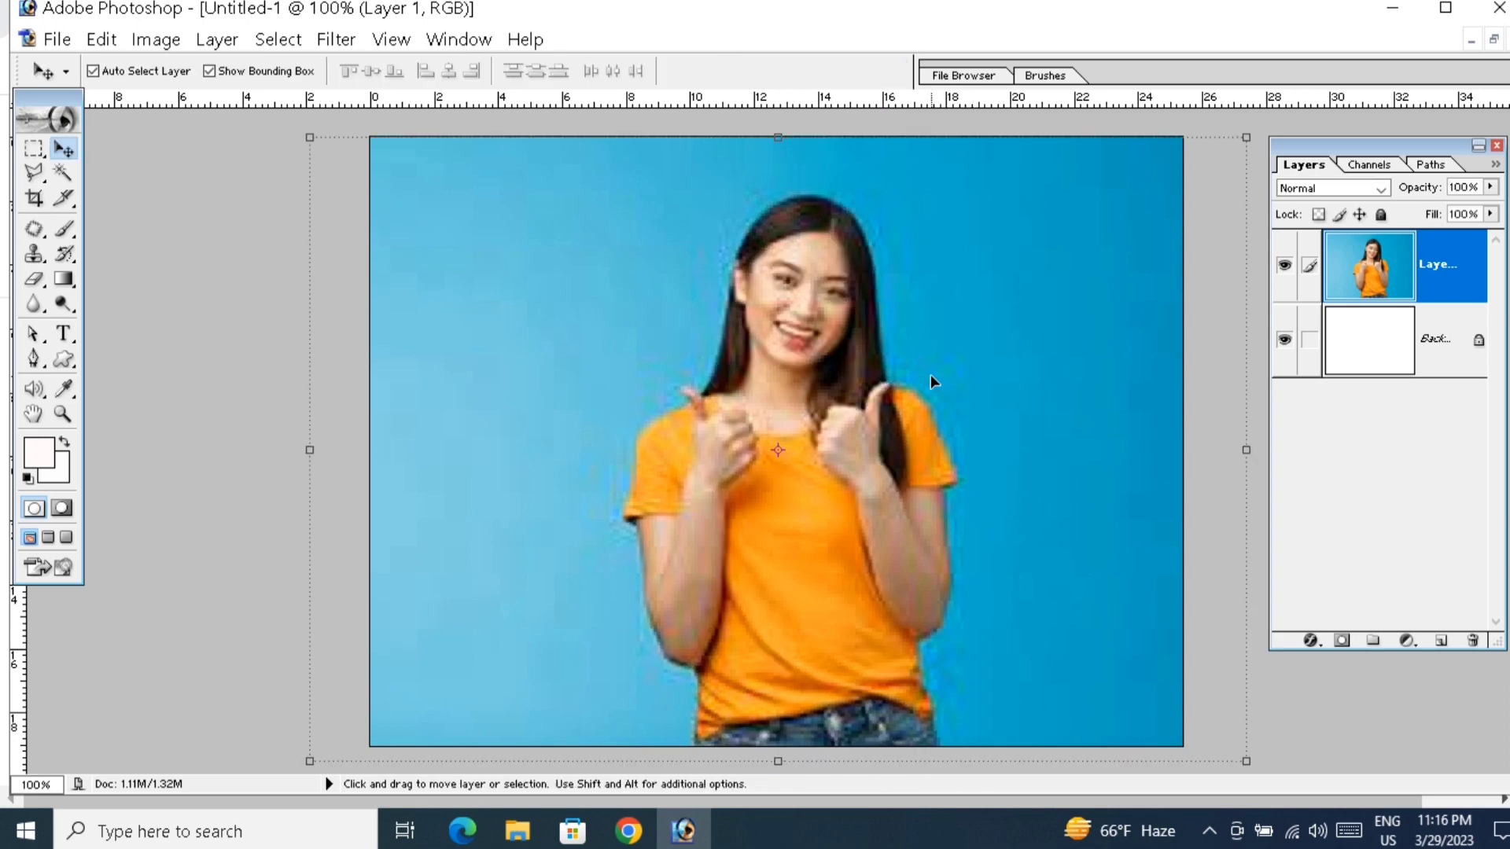
- Add the text "I LOVE YOU" in a wide text box across the girl's face
scroll(956, 412, "down", 3)
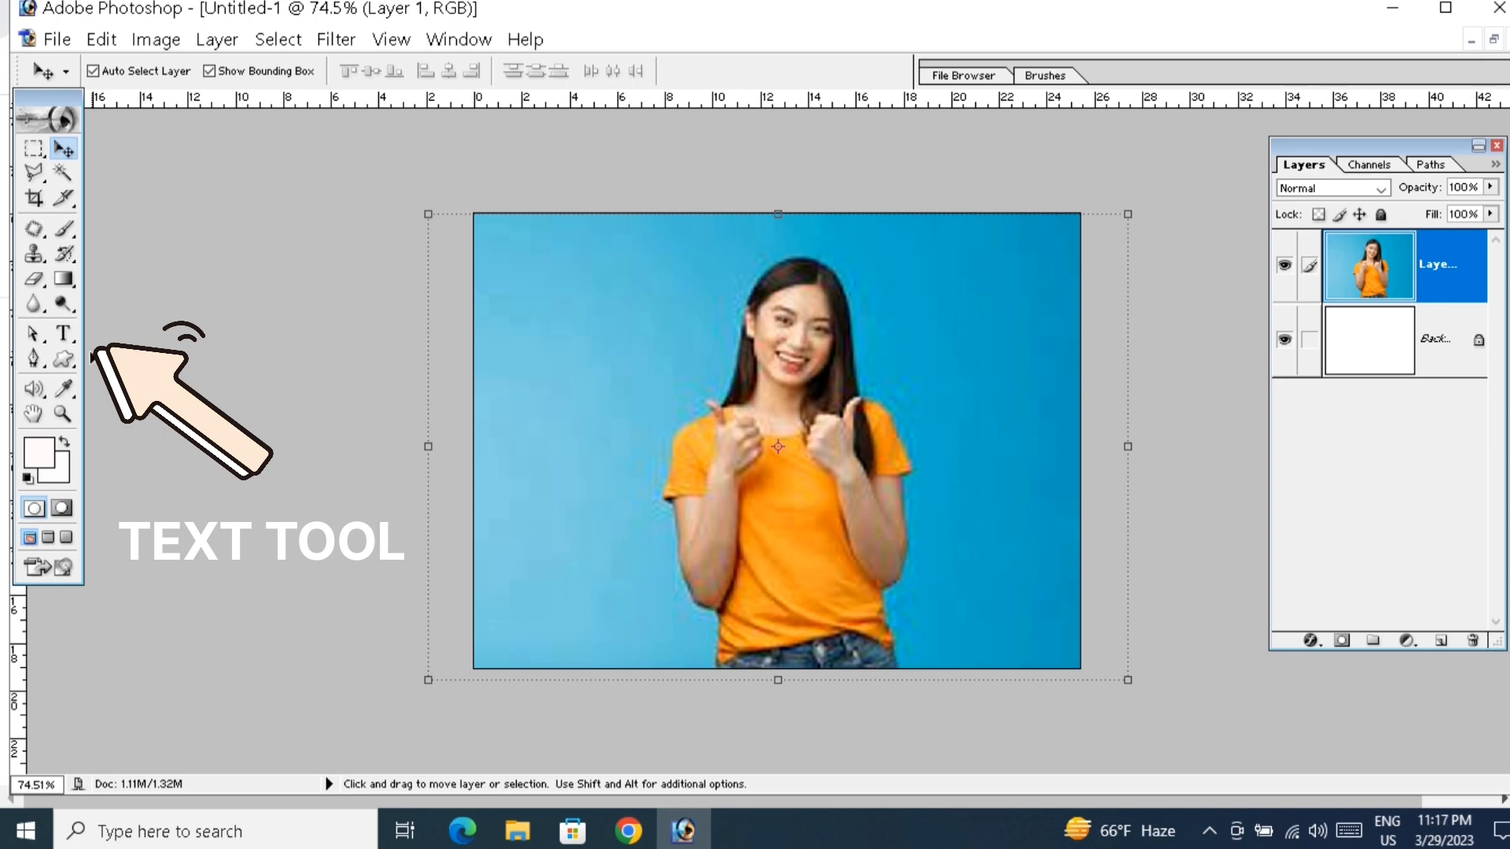
left_click(63, 333)
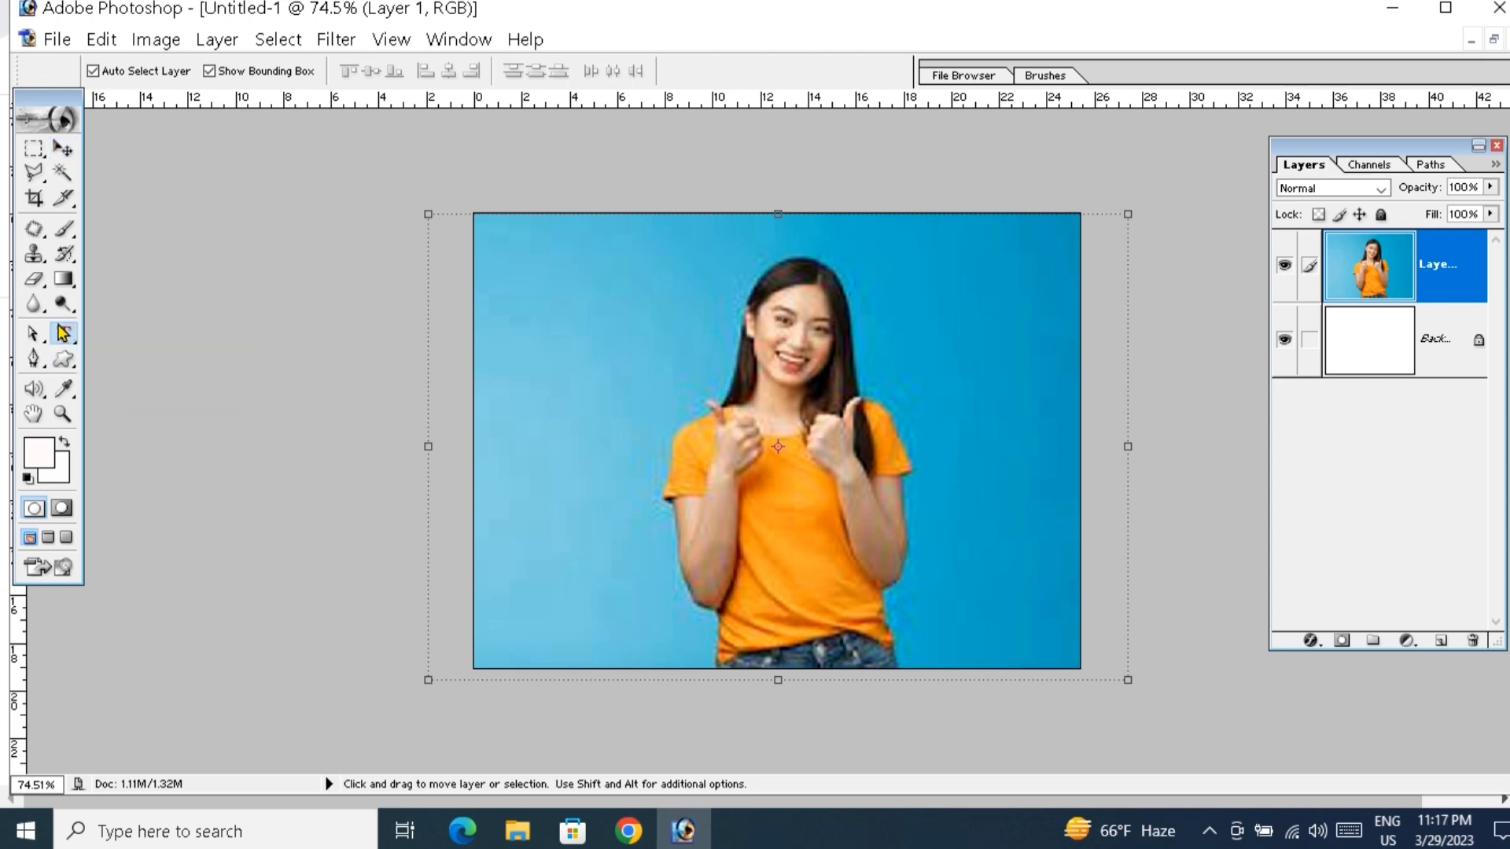
left_click_drag(533, 307, 1059, 418)
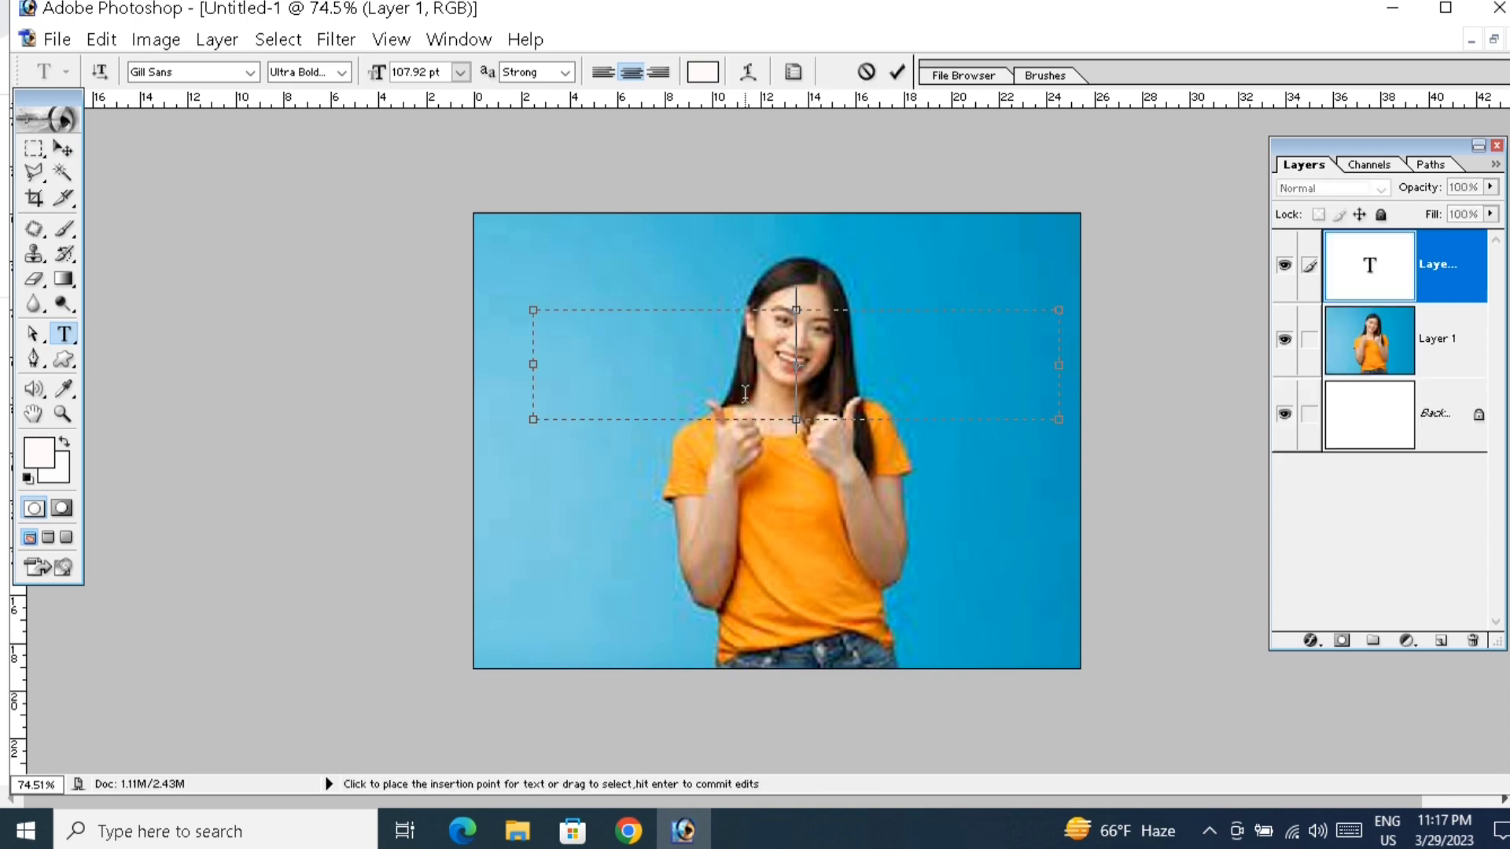
type("I LO")
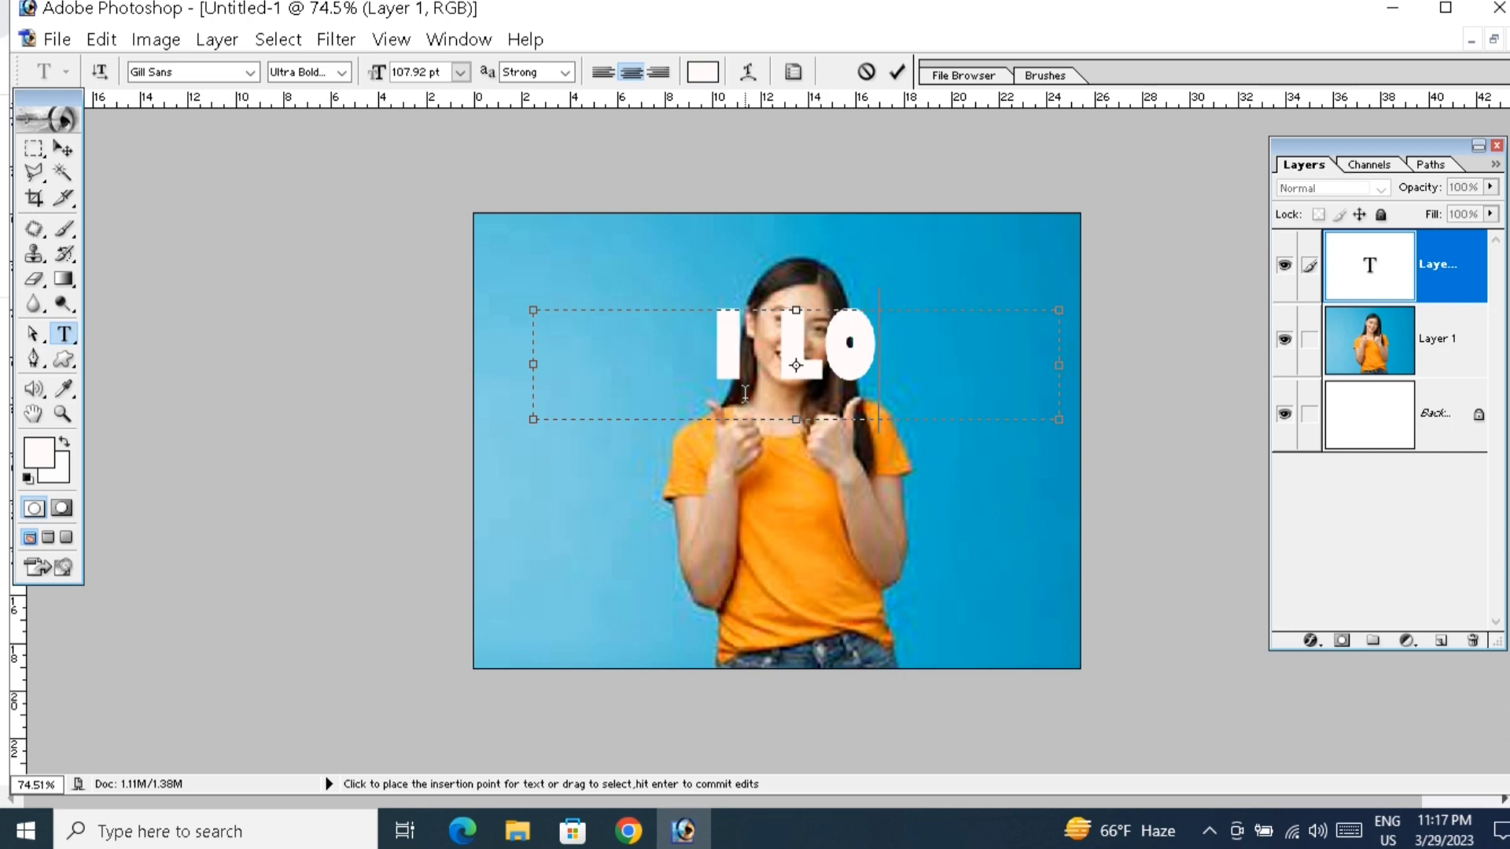
type("VE YOU")
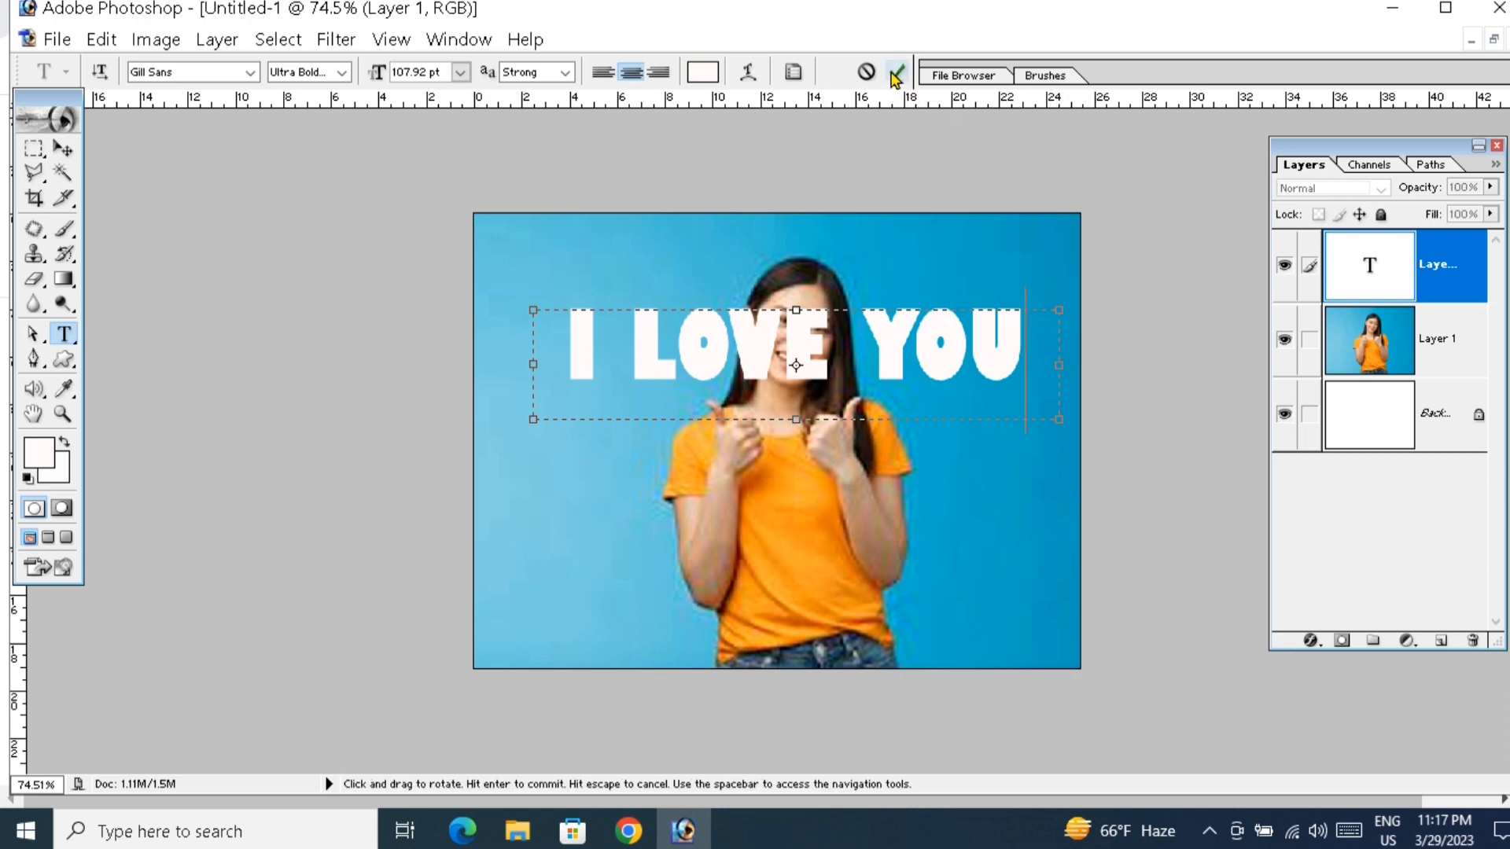
key("ctrl+Return")
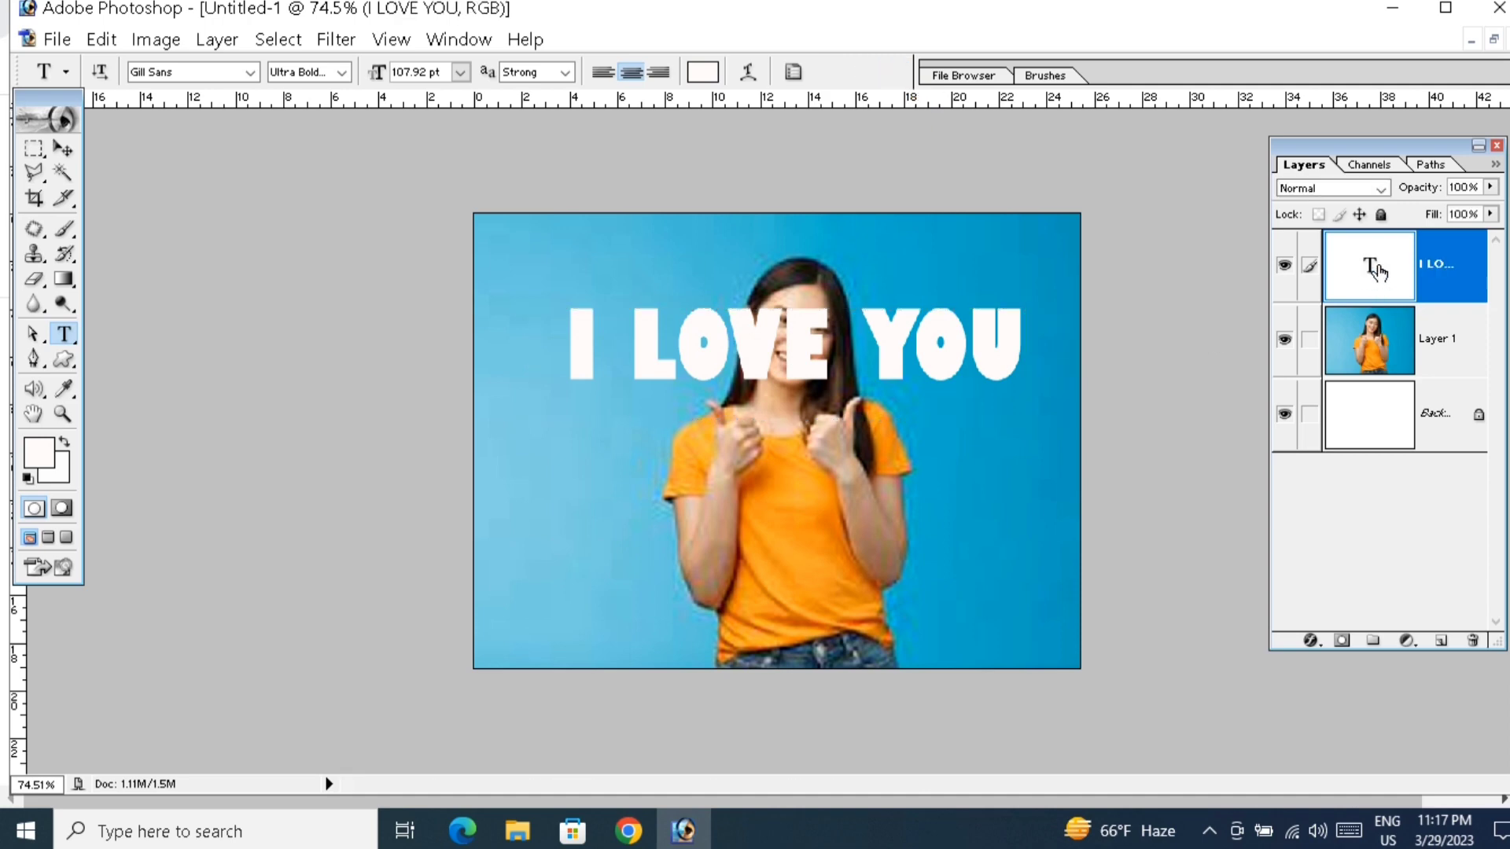
double_click(1359, 264)
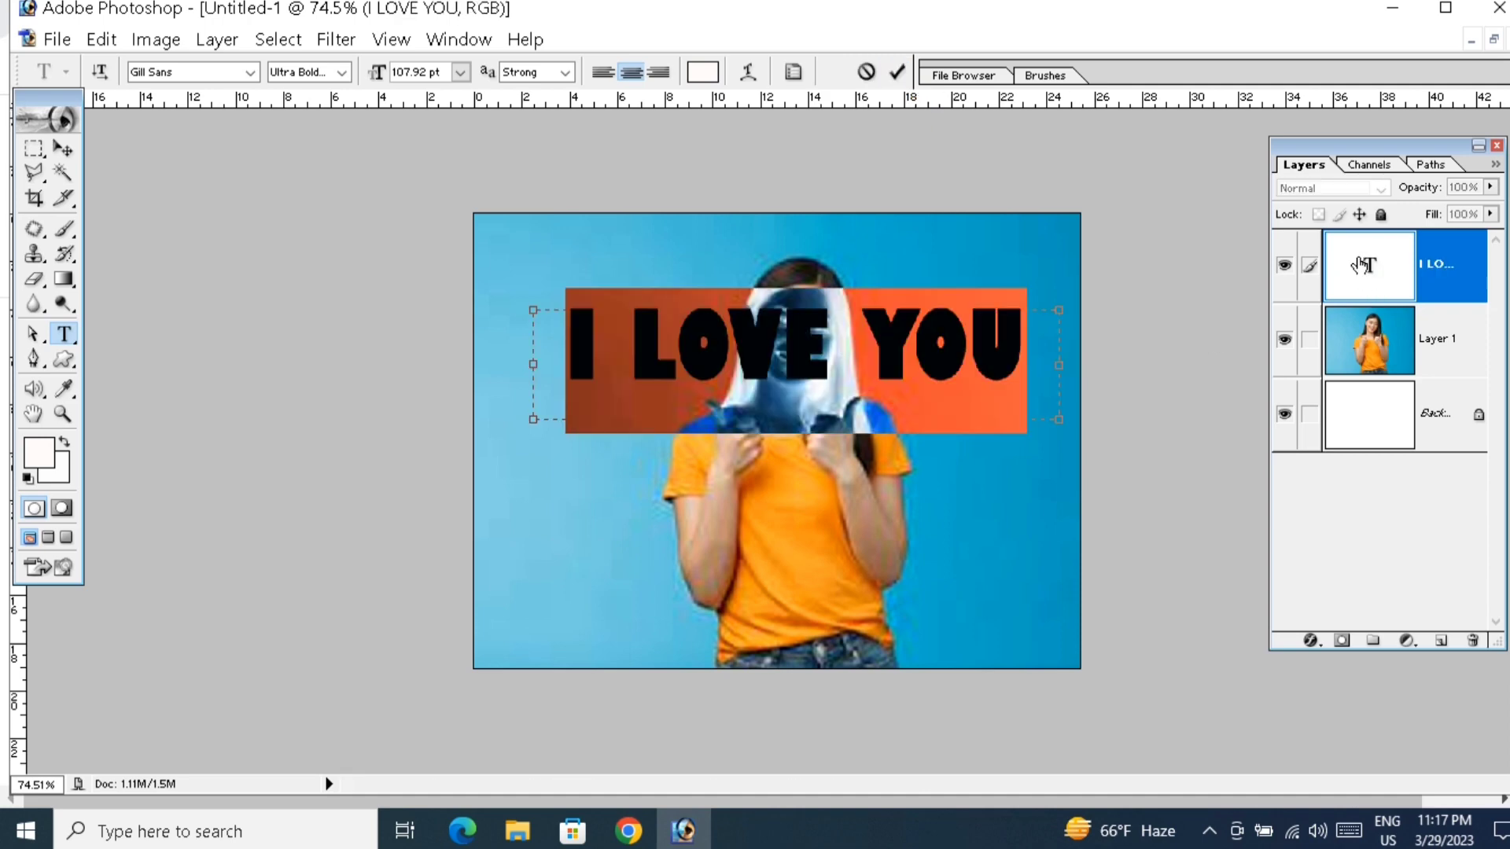
key("ctrl+Return")
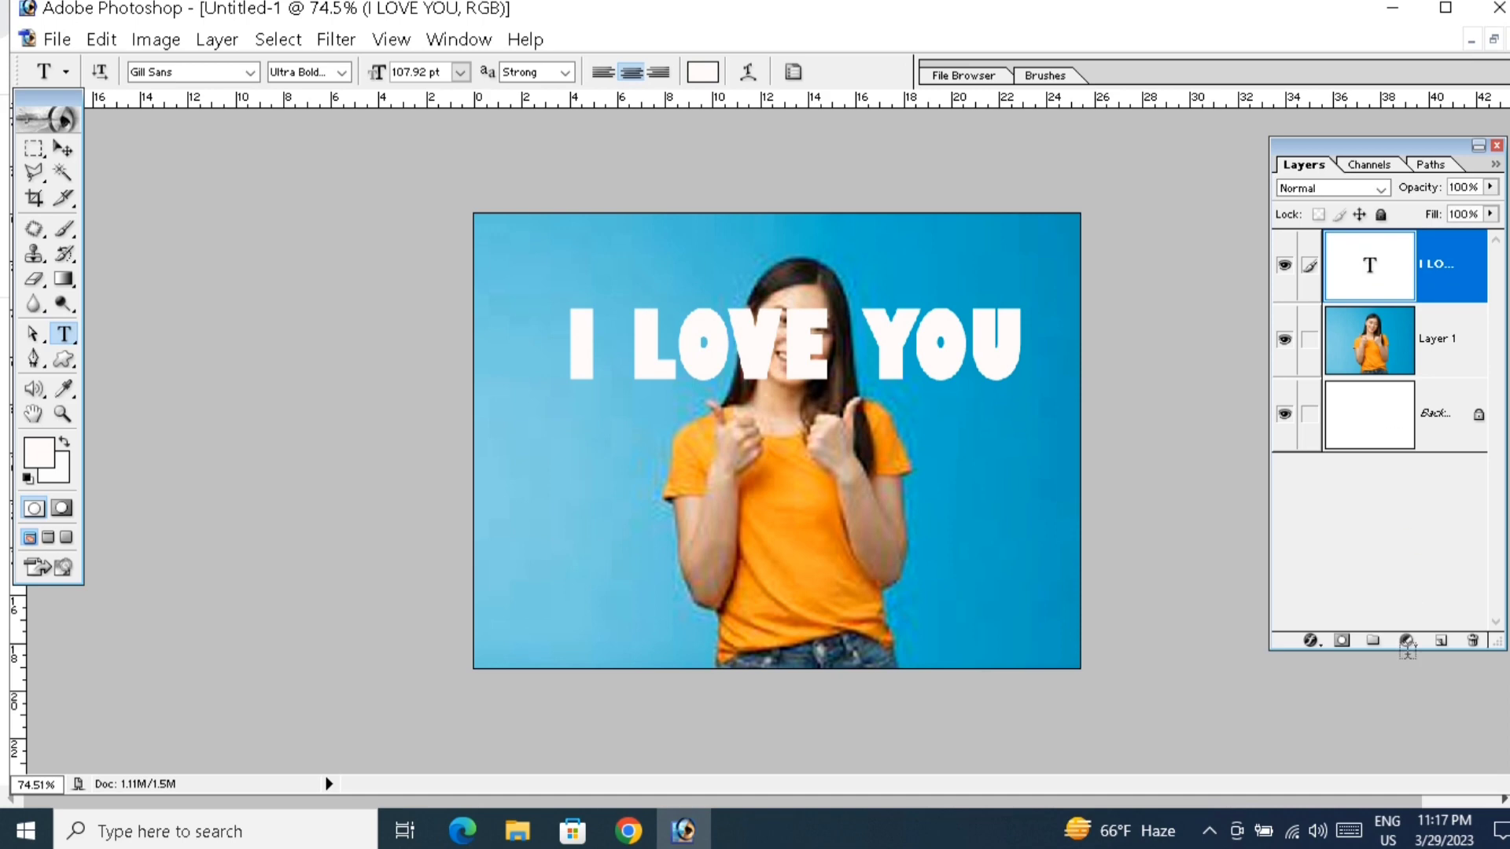
- Apply a drop shadow to the "I LOVE YOU" text with 81% opacity and a 12 px distance
left_click(1312, 641)
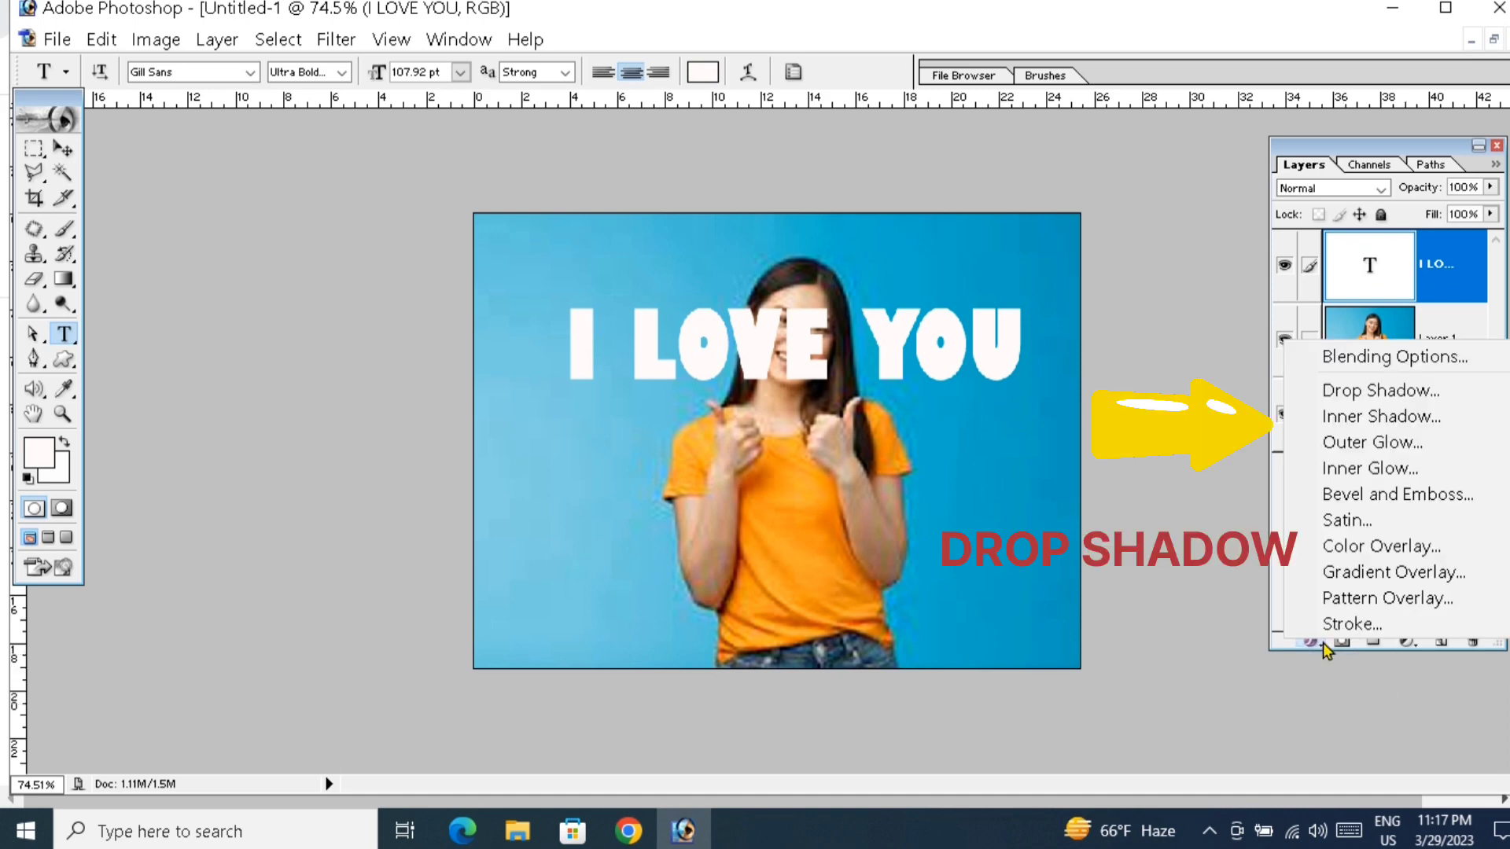
left_click(1420, 391)
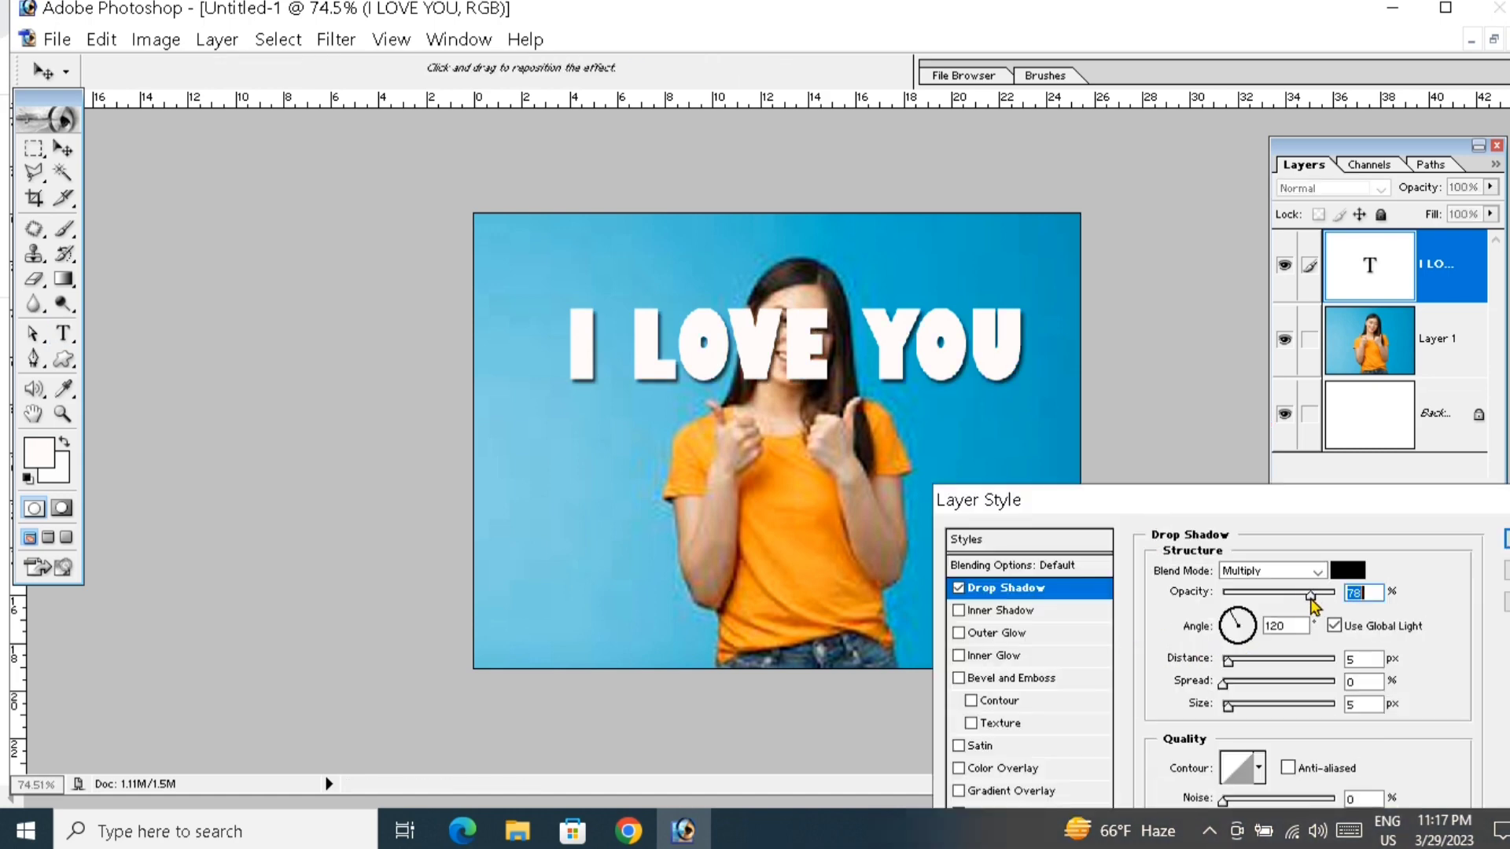
left_click_drag(1310, 596, 1316, 598)
left_click_drag(1227, 663, 1237, 666)
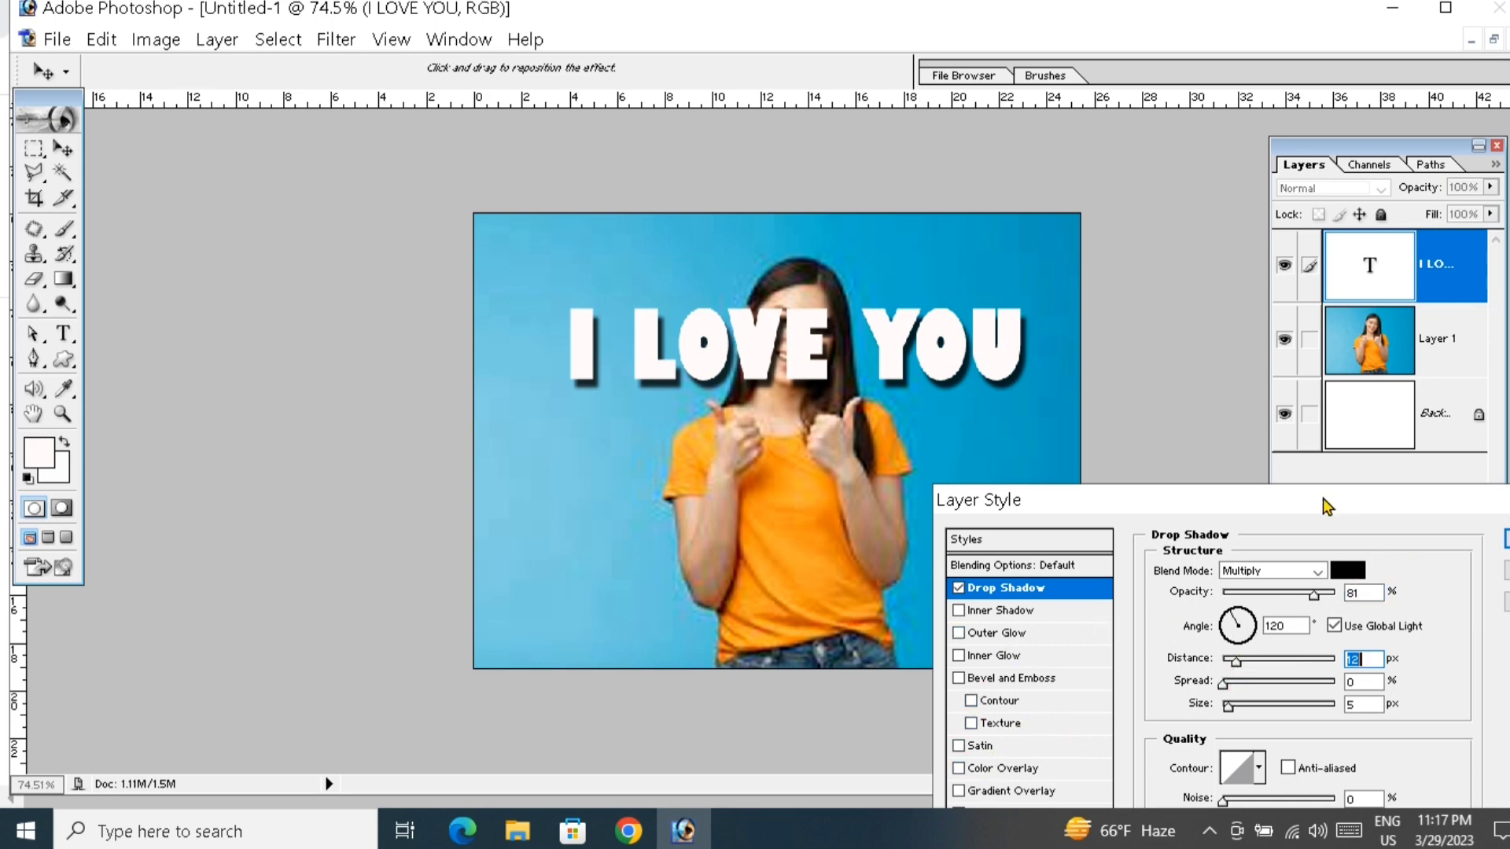
- Add a 7 px stroke to the "I LOVE YOU" text and set its colour to blue (1200FF)
left_click_drag(1328, 507, 1326, 296)
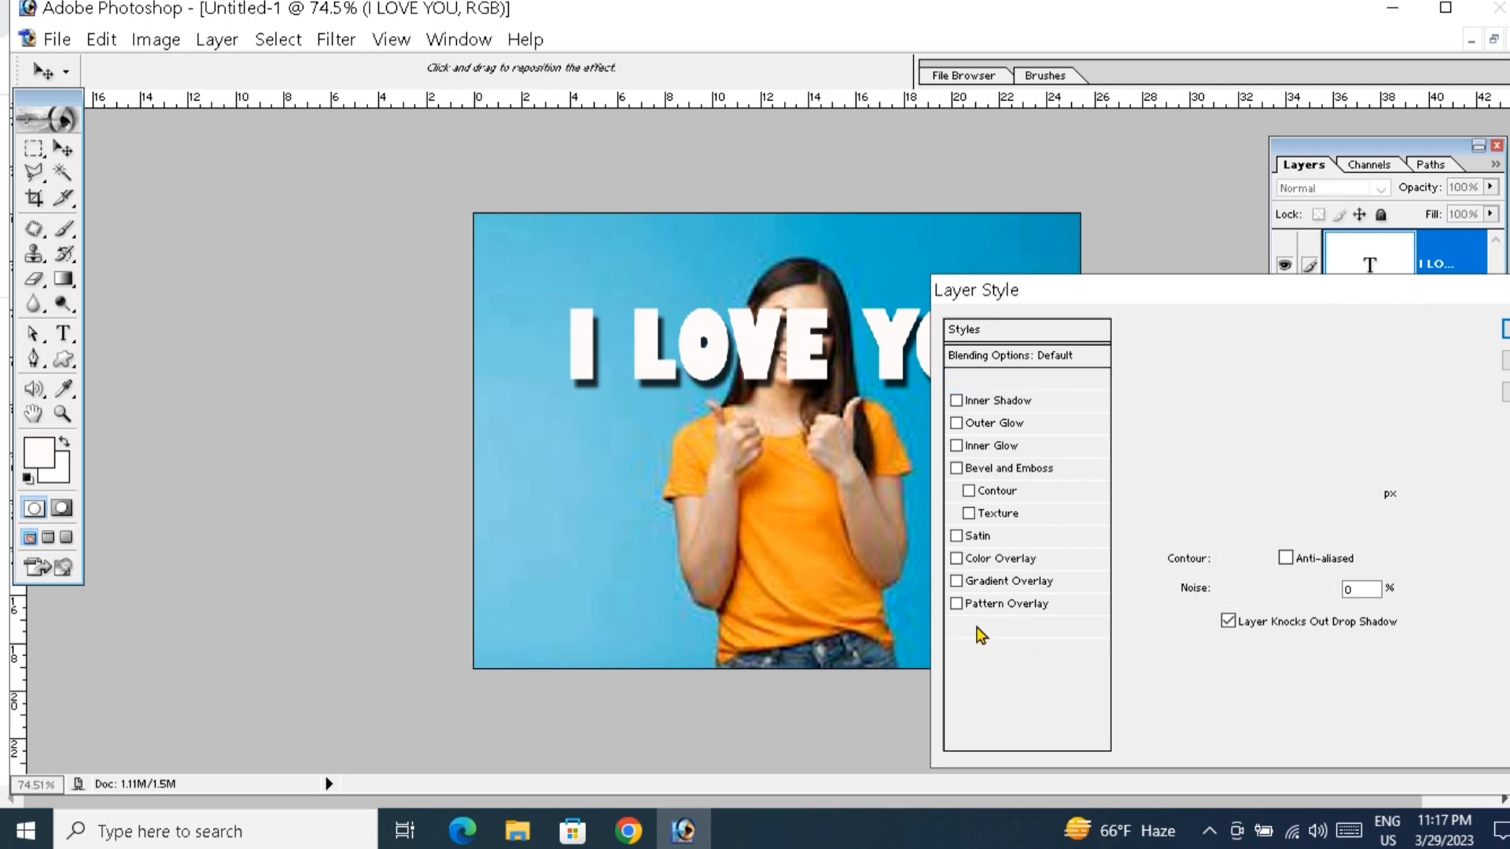
left_click(977, 626)
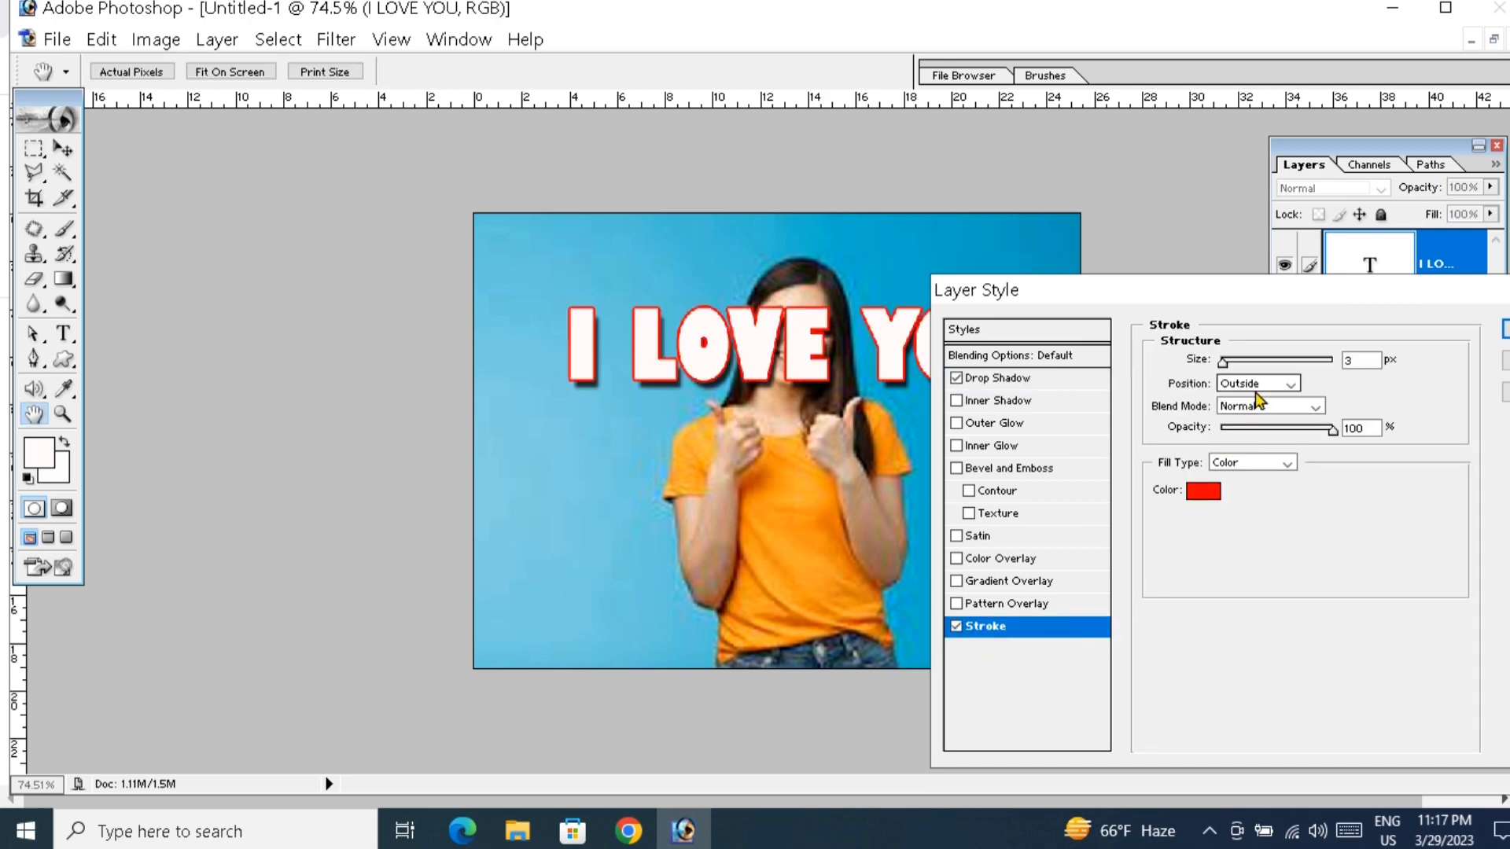
left_click_drag(1225, 366, 1232, 374)
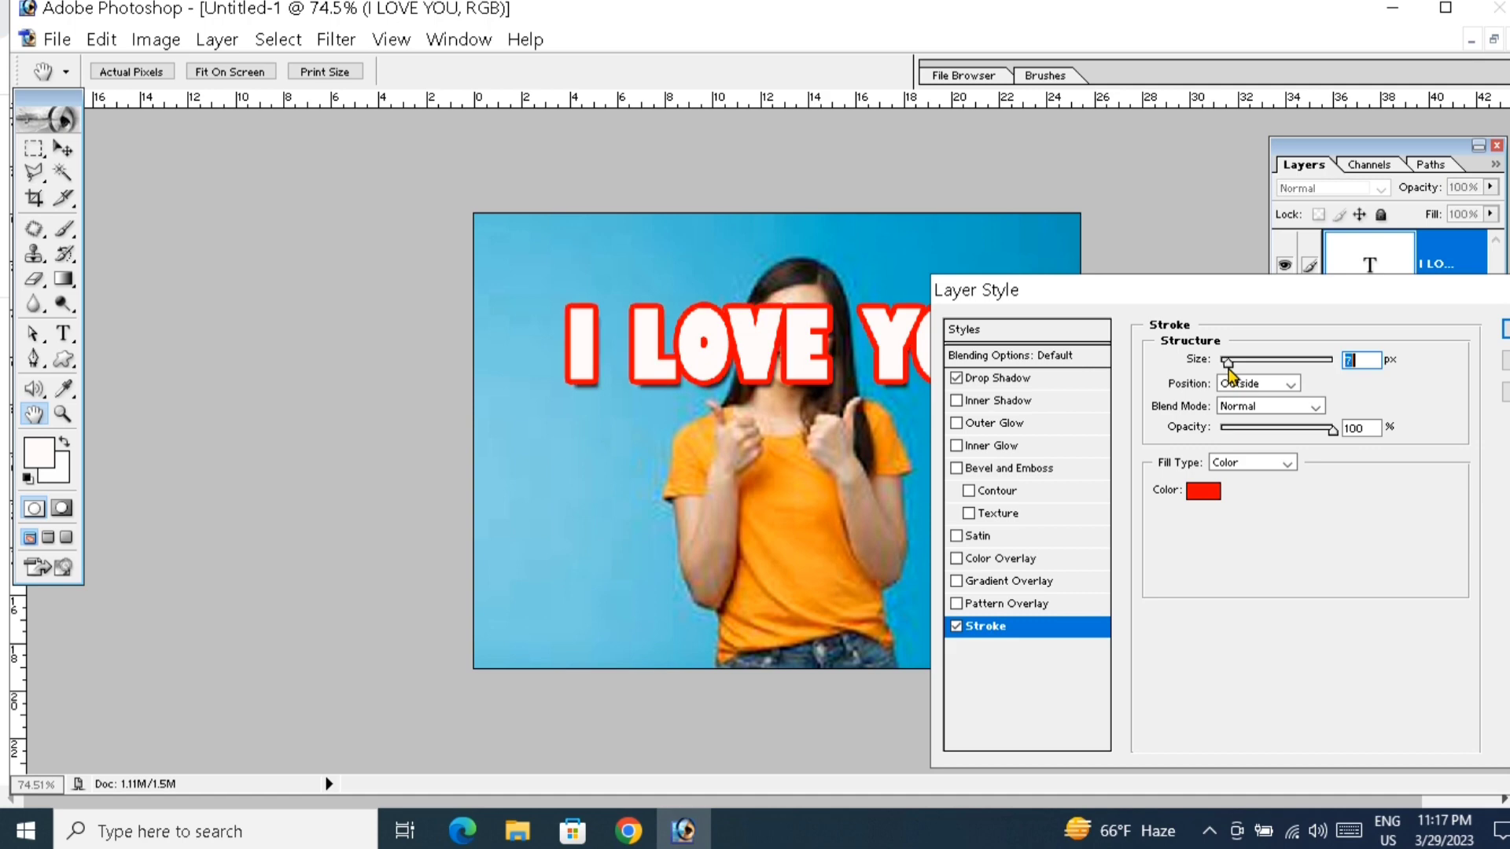
left_click(1204, 494)
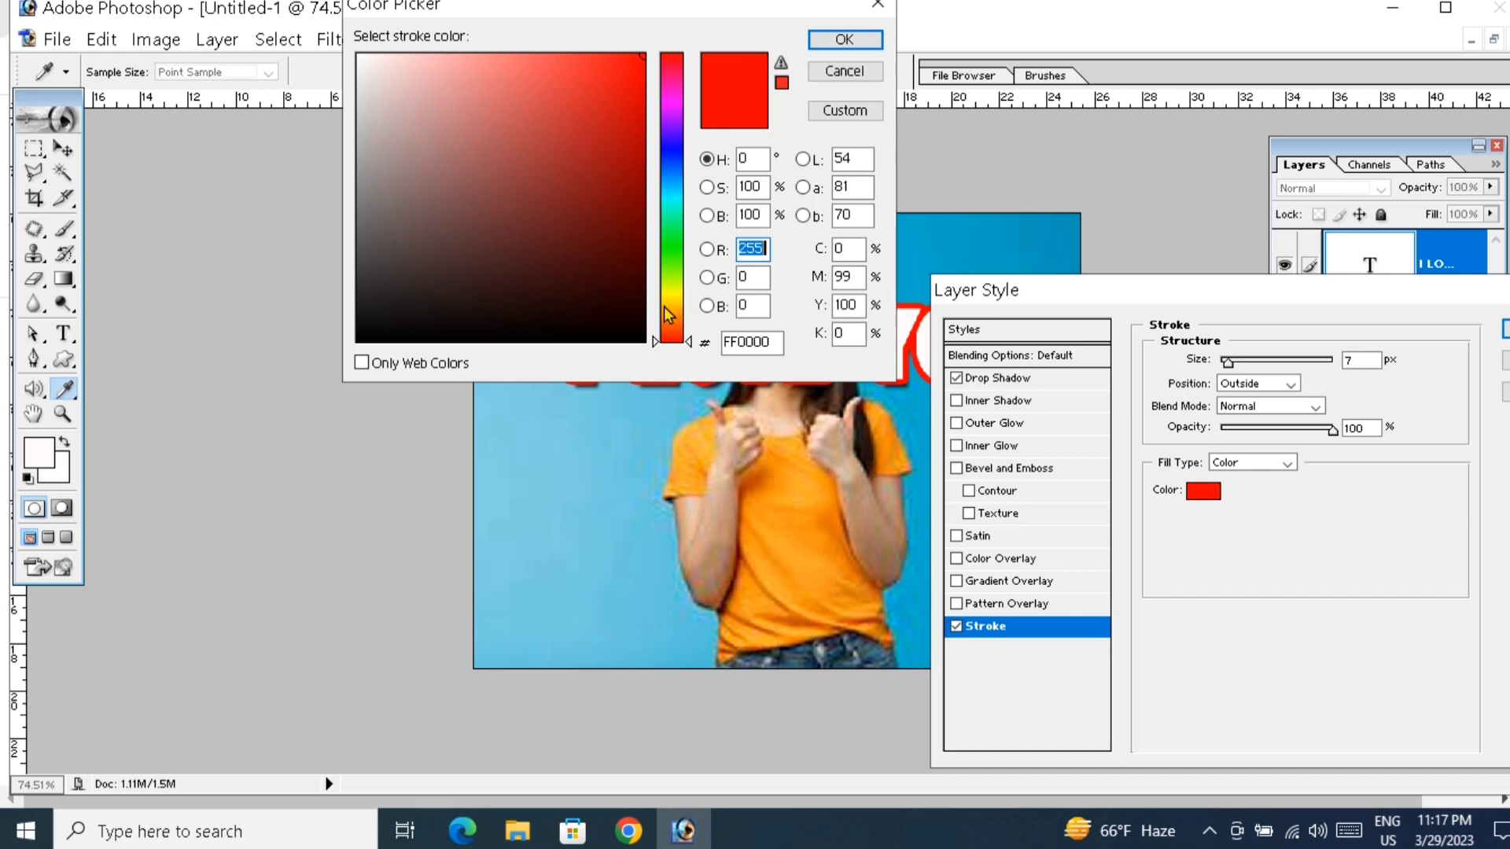
left_click(668, 148)
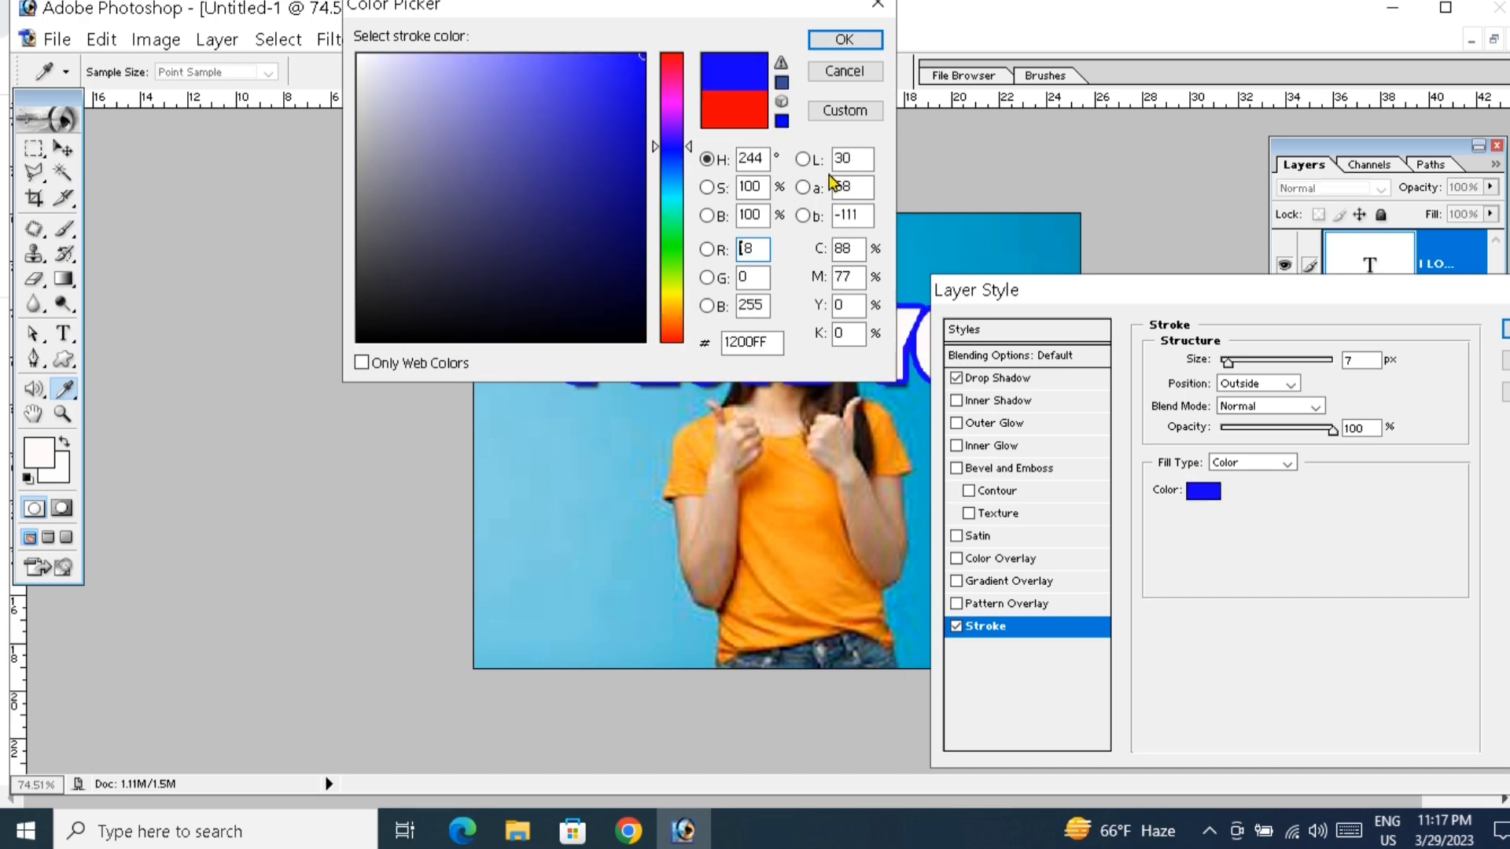
left_click(844, 39)
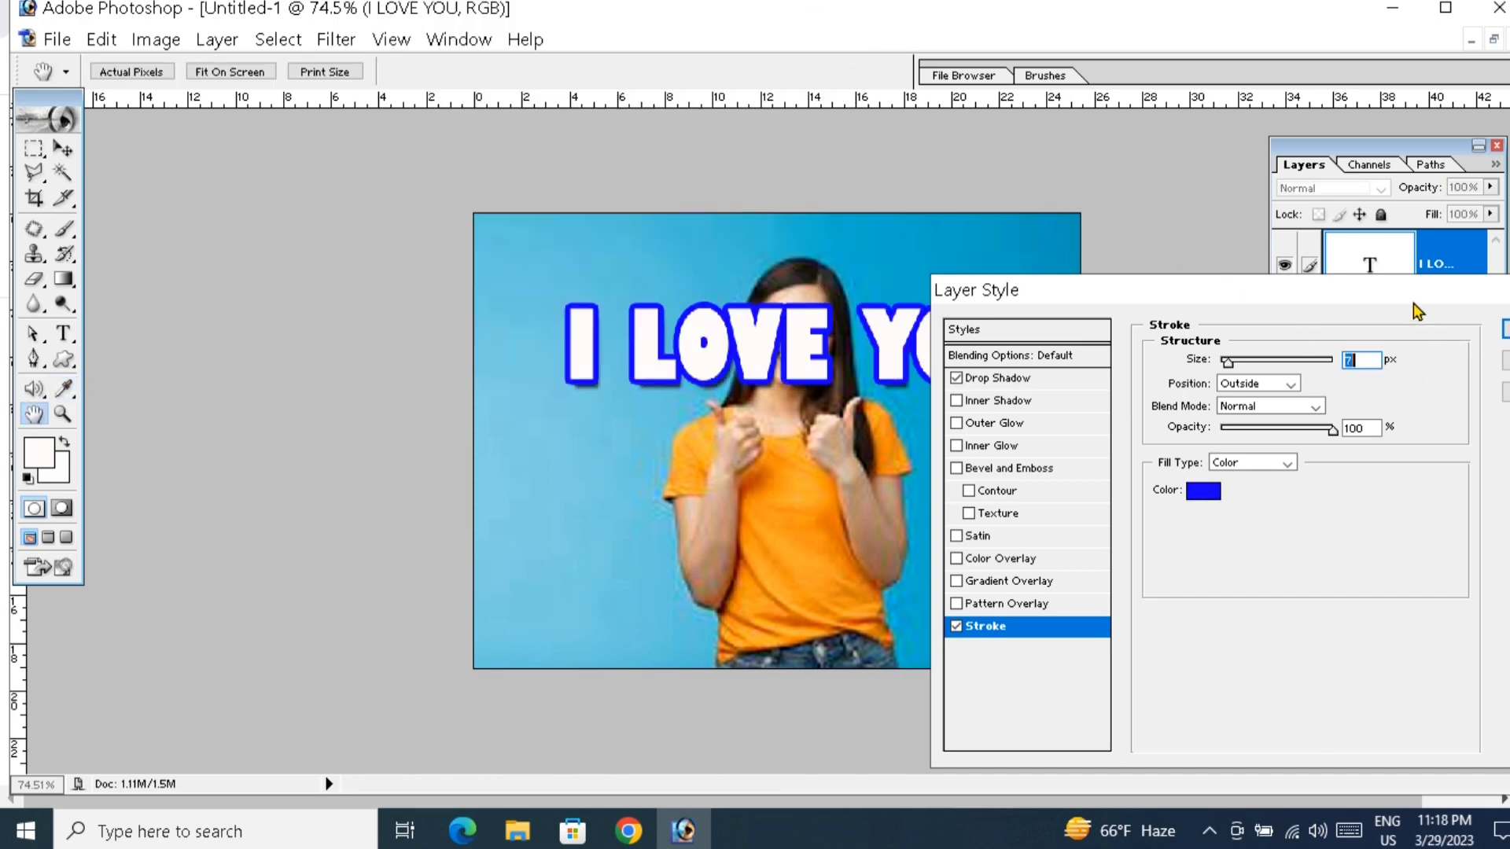
- Accept the stroke settings for the text, make Layer 1 the active layer and hide the "I LOVE YOU" text layer
left_click_drag(1413, 304, 1181, 297)
left_click(1321, 320)
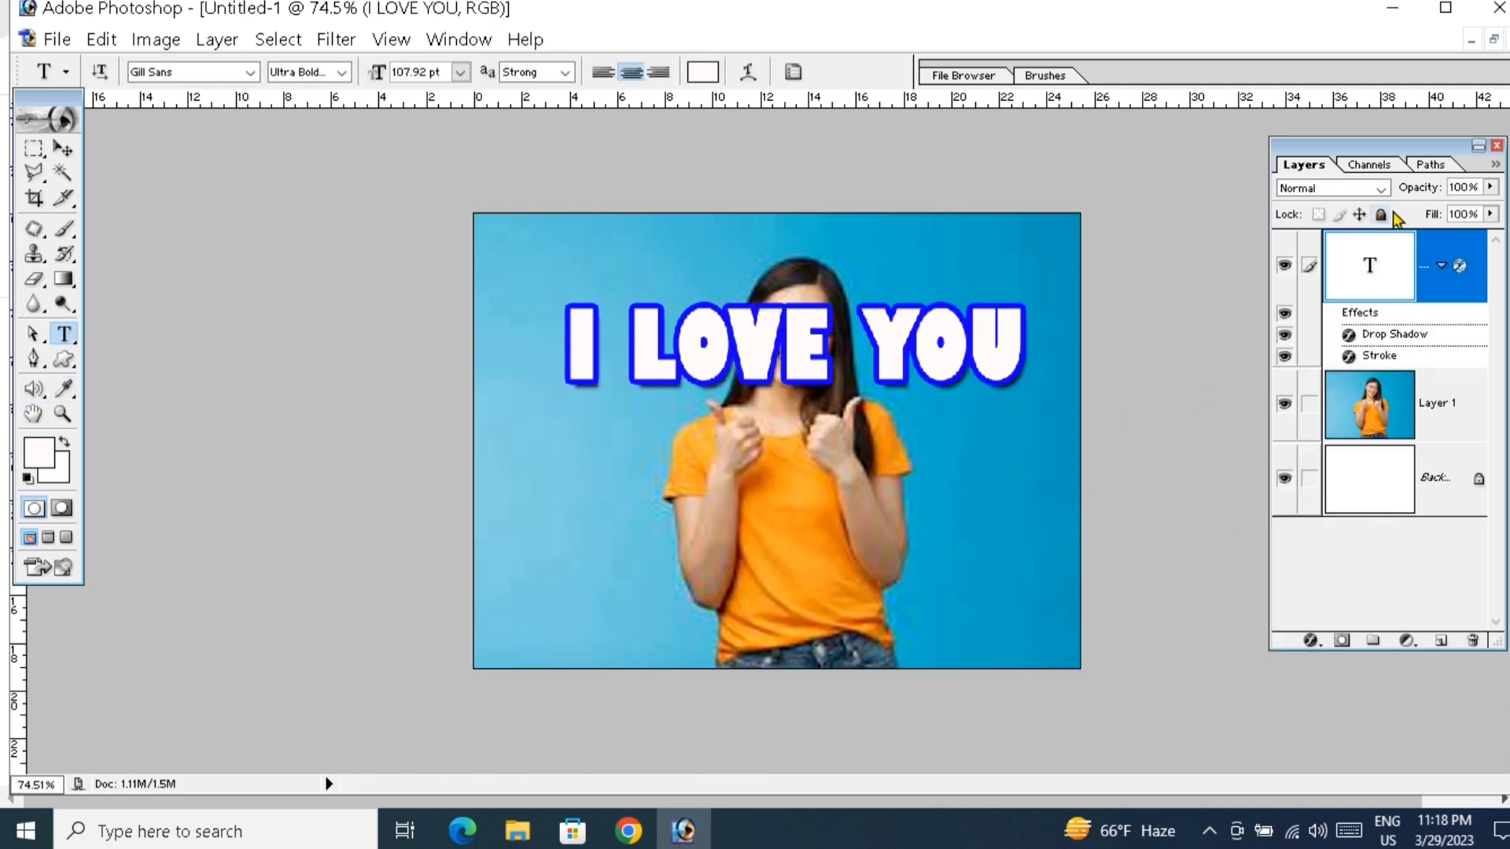
left_click(1372, 412)
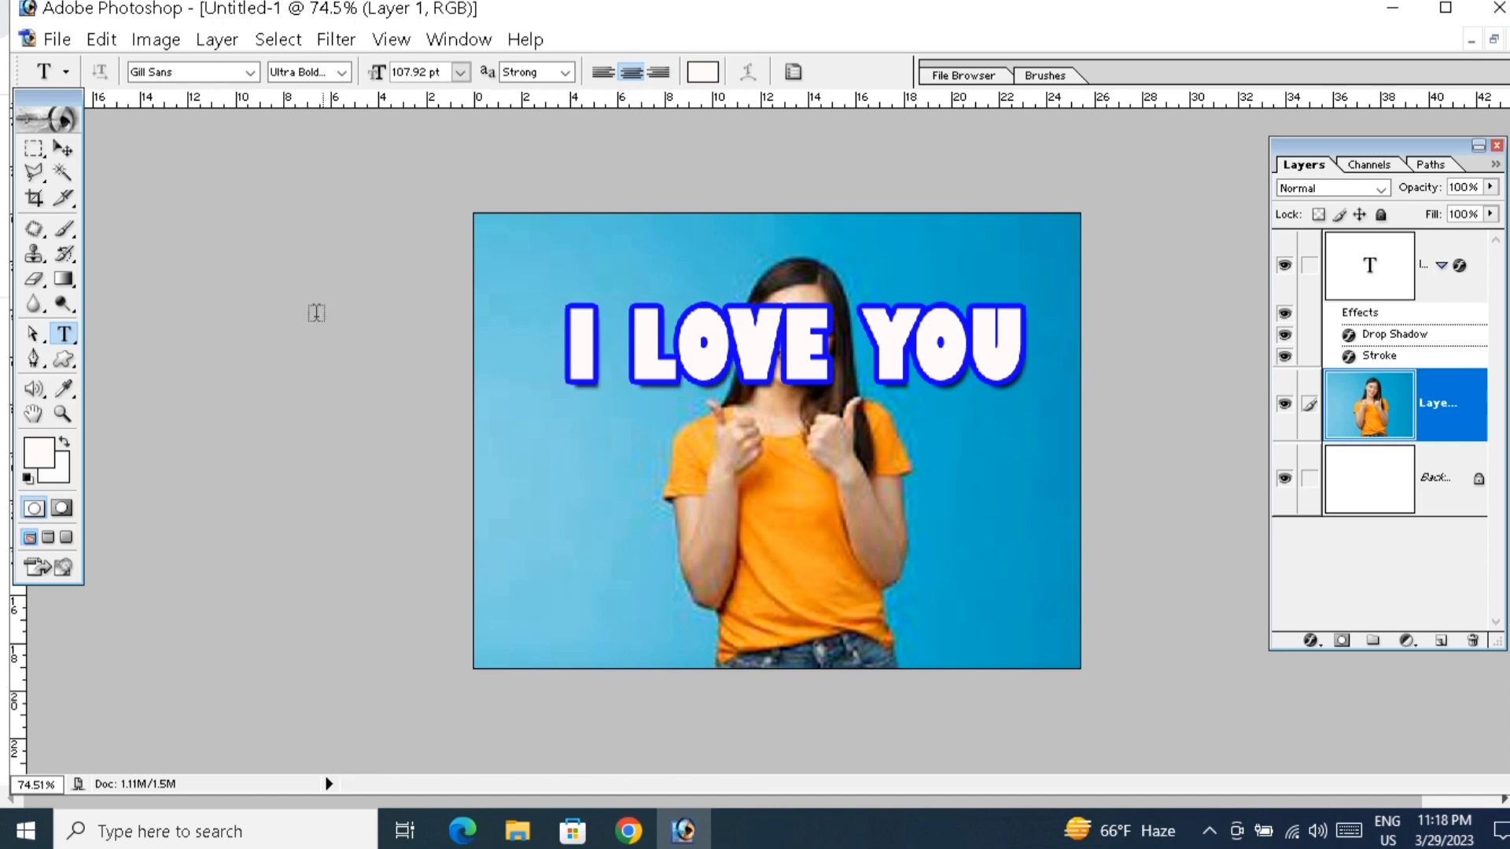
left_click(1285, 266)
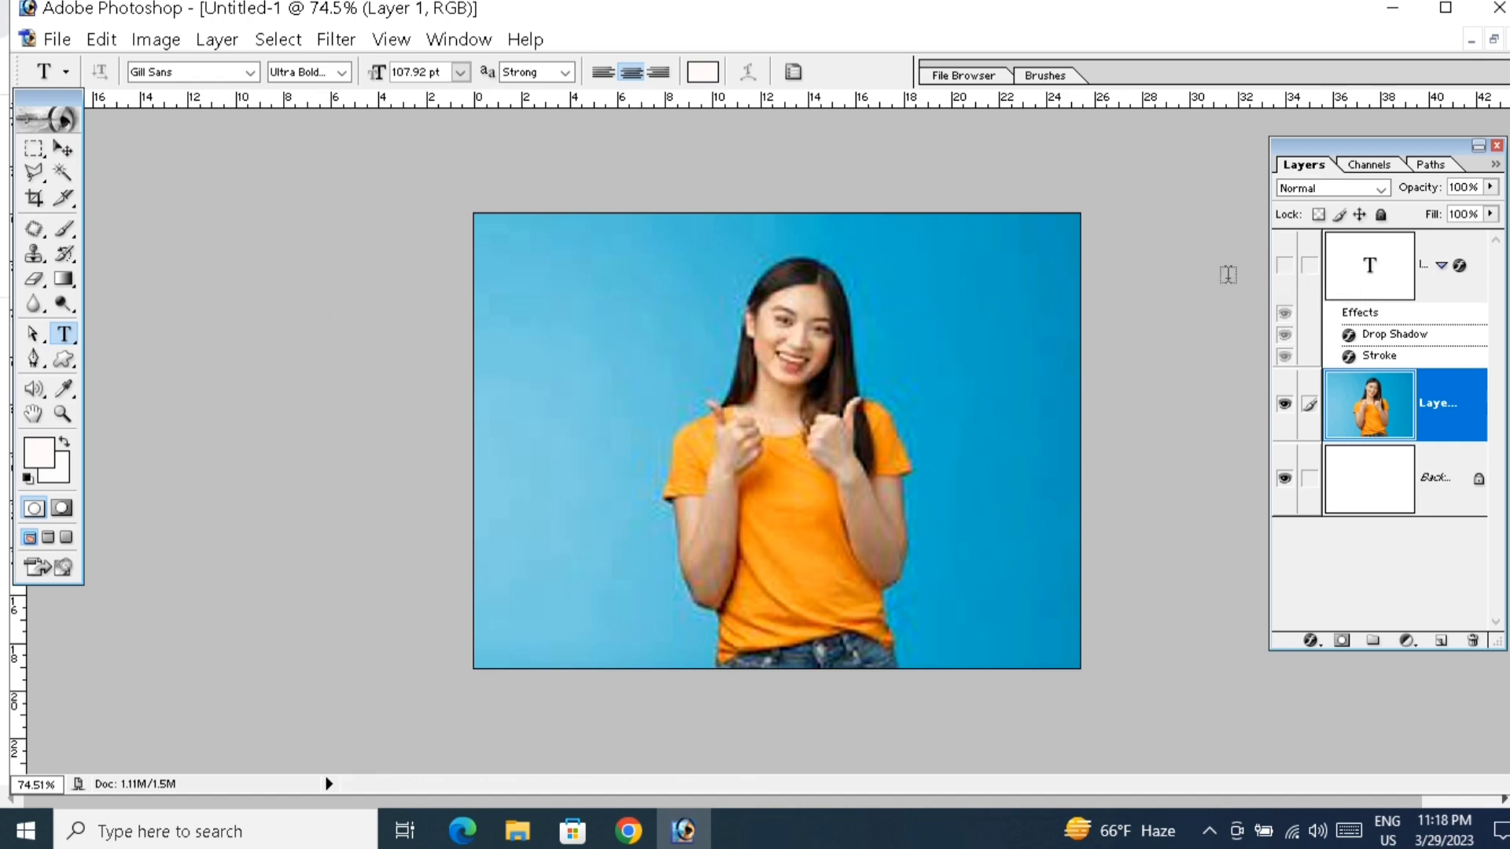
- Select the entire blue background around the girl on Layer 1 with the Magic Wand, adding each missing area at tolerance 32
left_click(63, 173)
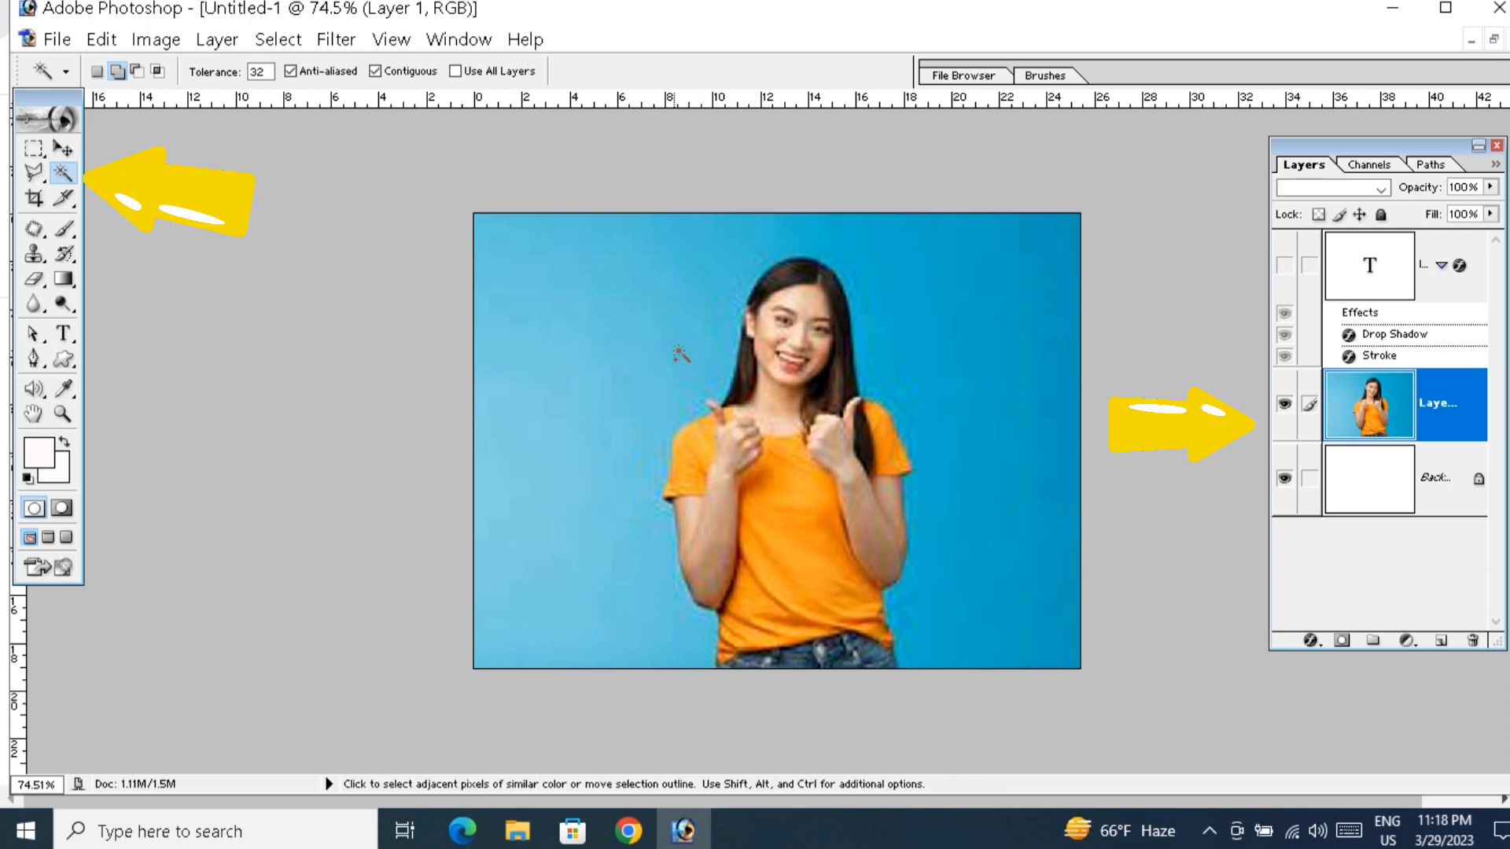
left_click(710, 251)
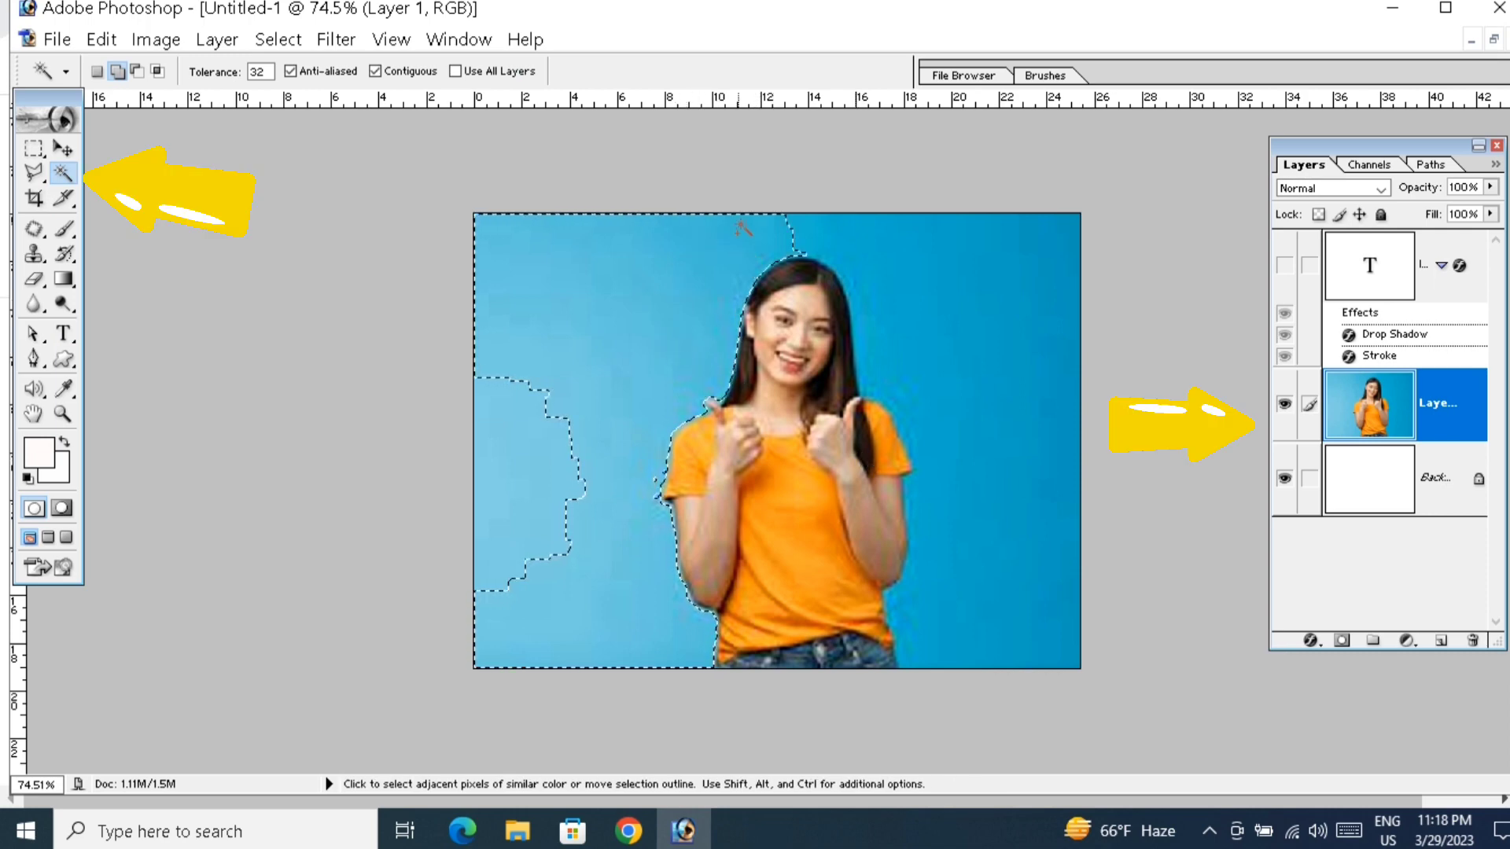
left_click(978, 504)
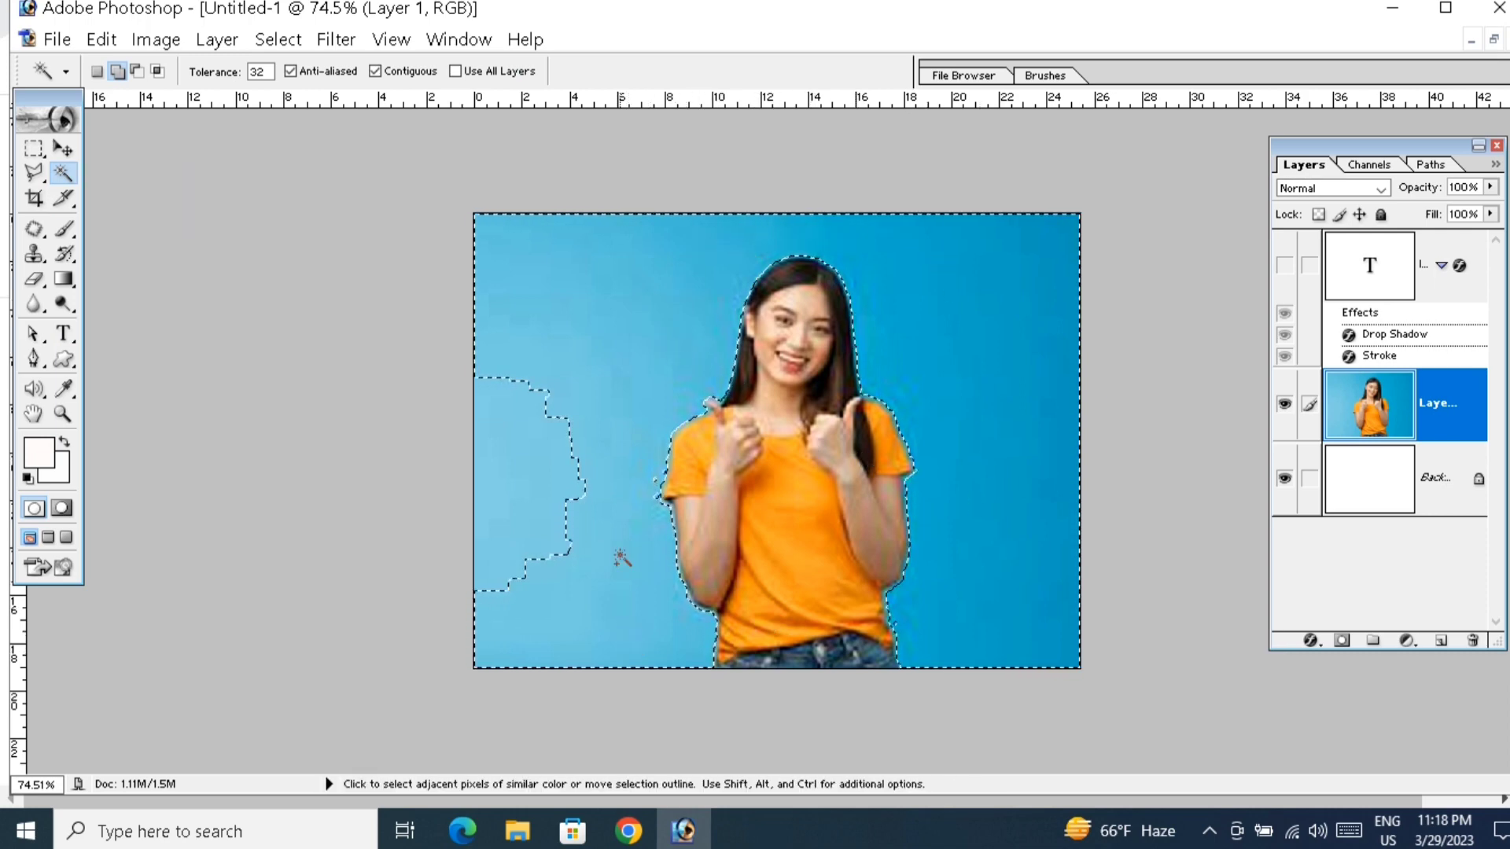
left_click(576, 503)
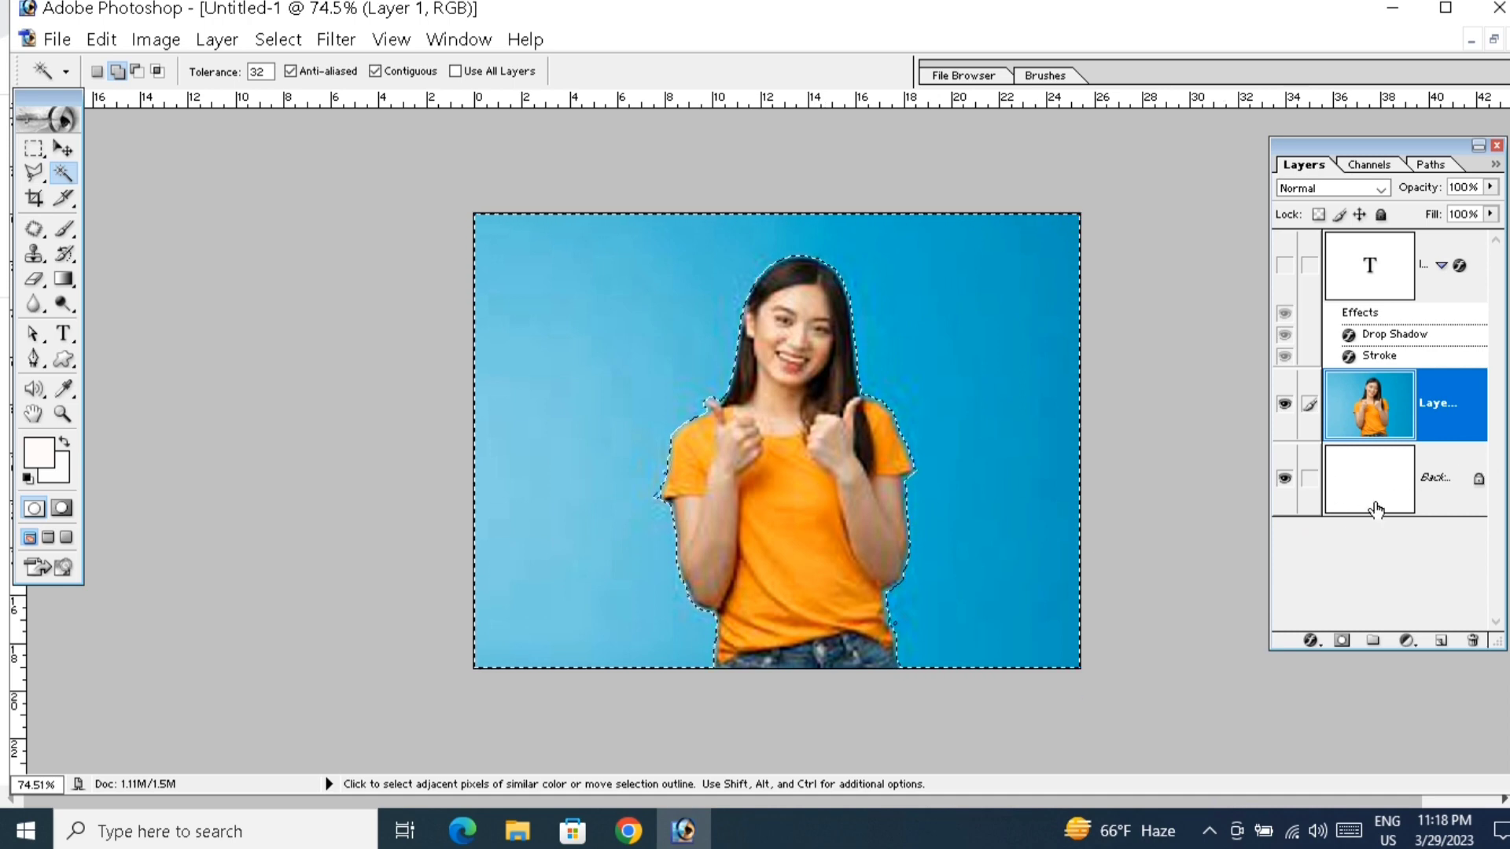
- Show the "I LOVE YOU" text layer again and add a layer mask to it from the background selection
scroll(1065, 563, "down", 1)
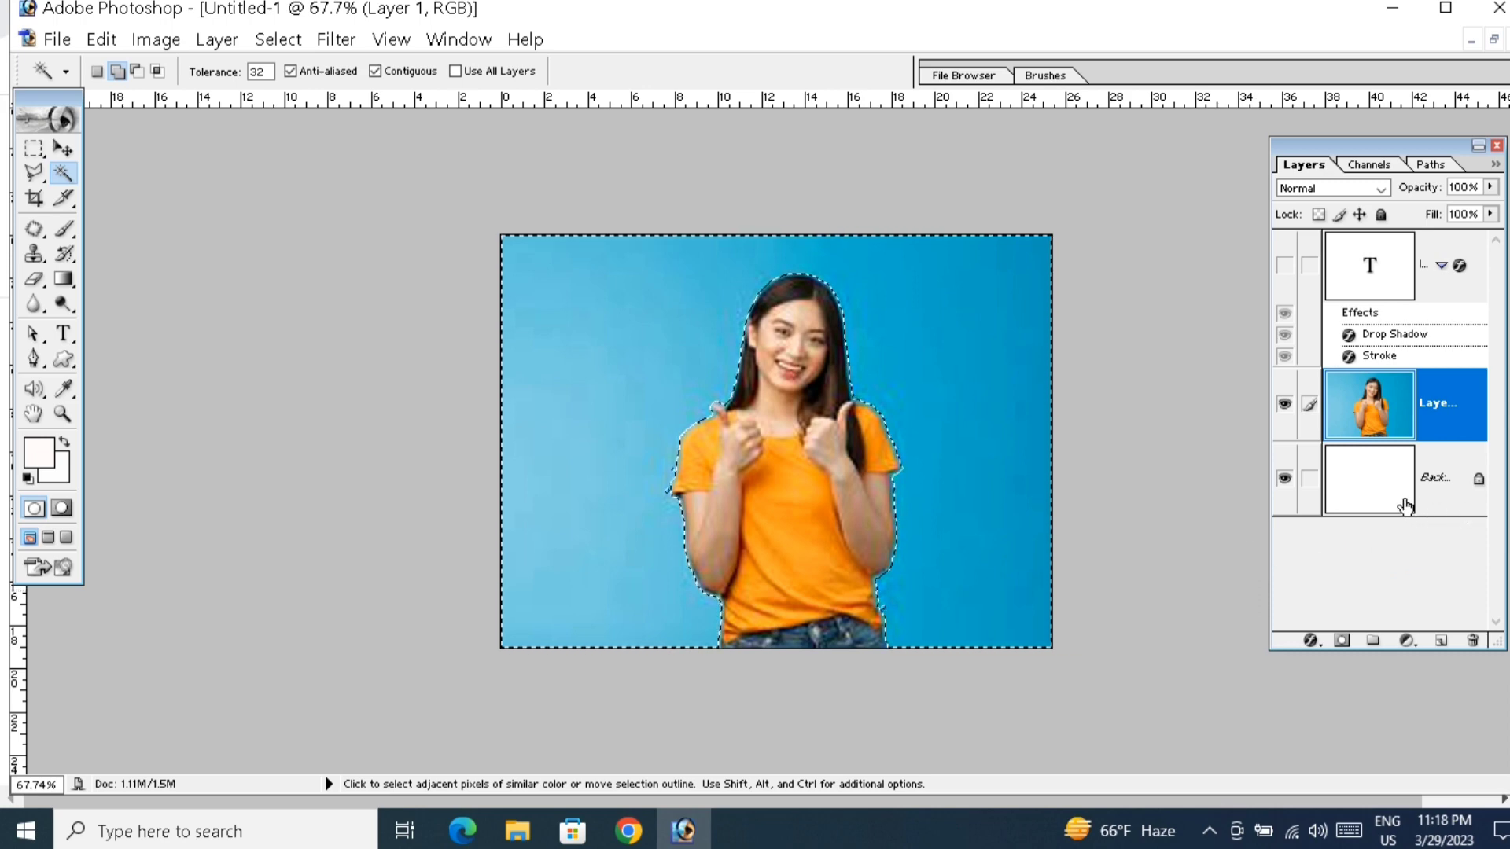
scroll(1404, 508, "down", 1)
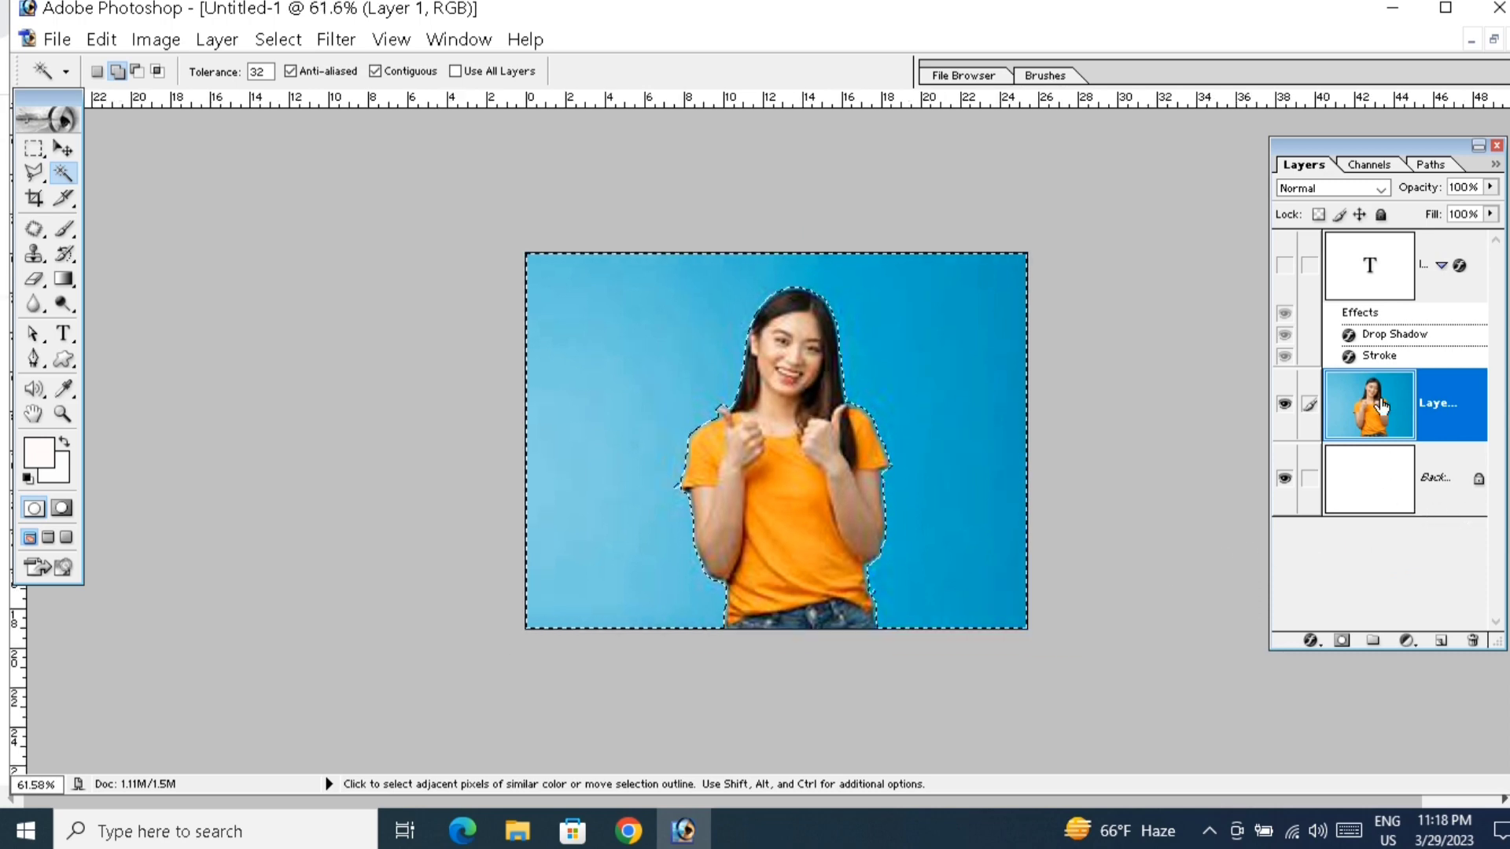
left_click(1377, 283)
scroll(1396, 313, "down", 3)
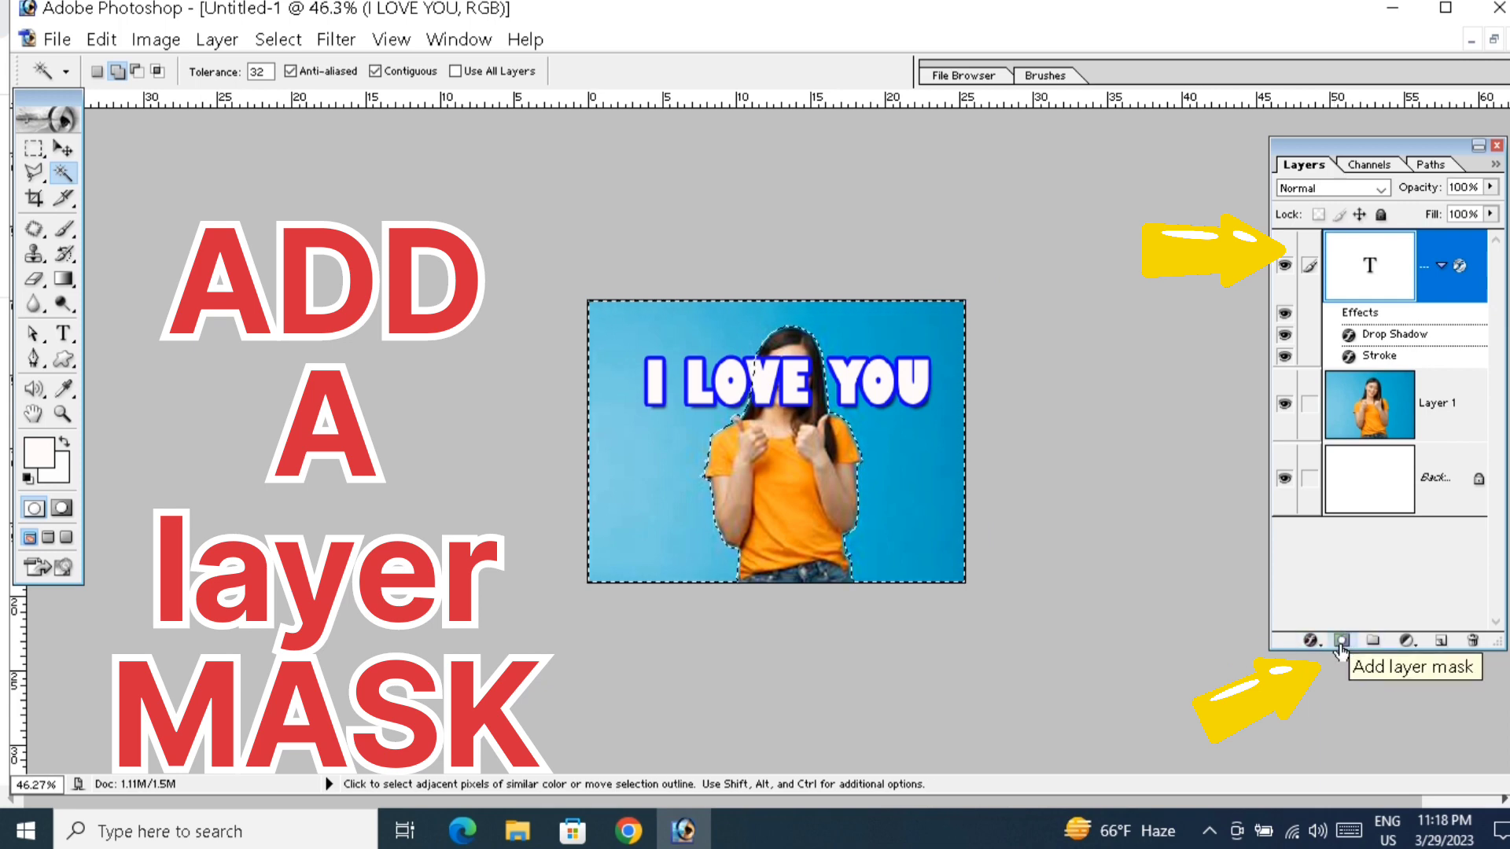
left_click(1341, 641)
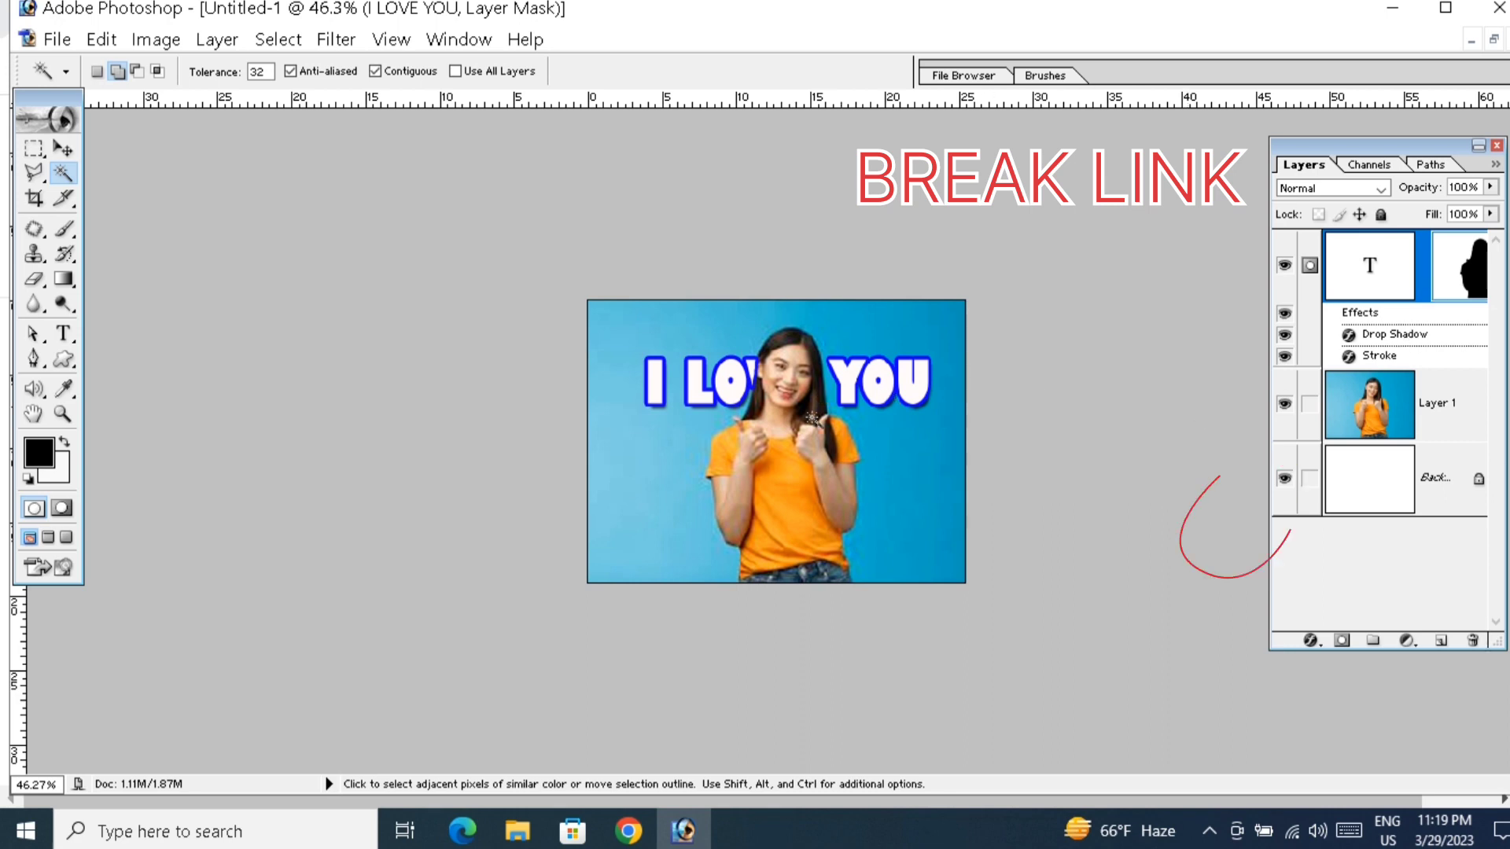
- With the mask unlinked from the text, shift "I LOVE YOU" slightly left and scale it proportionally to about 113.6%
left_click(66, 151)
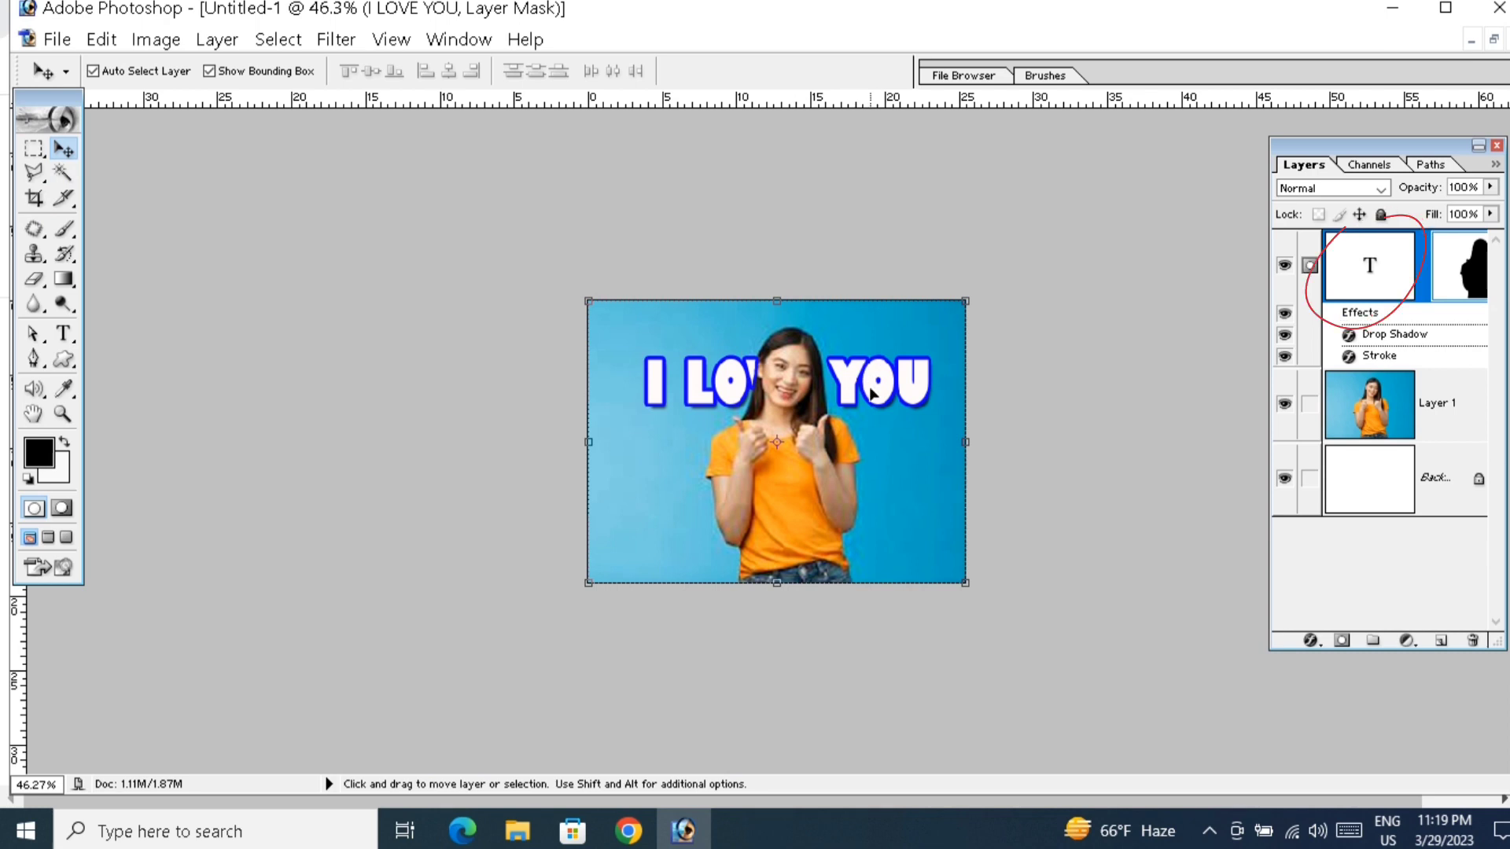
left_click(1356, 278)
mouse_move(884, 387)
left_mouse_down()
mouse_move(801, 483)
mouse_move(766, 409)
mouse_move(845, 334)
mouse_move(873, 583)
mouse_move(868, 332)
mouse_move(882, 477)
mouse_move(867, 387)
left_mouse_up()
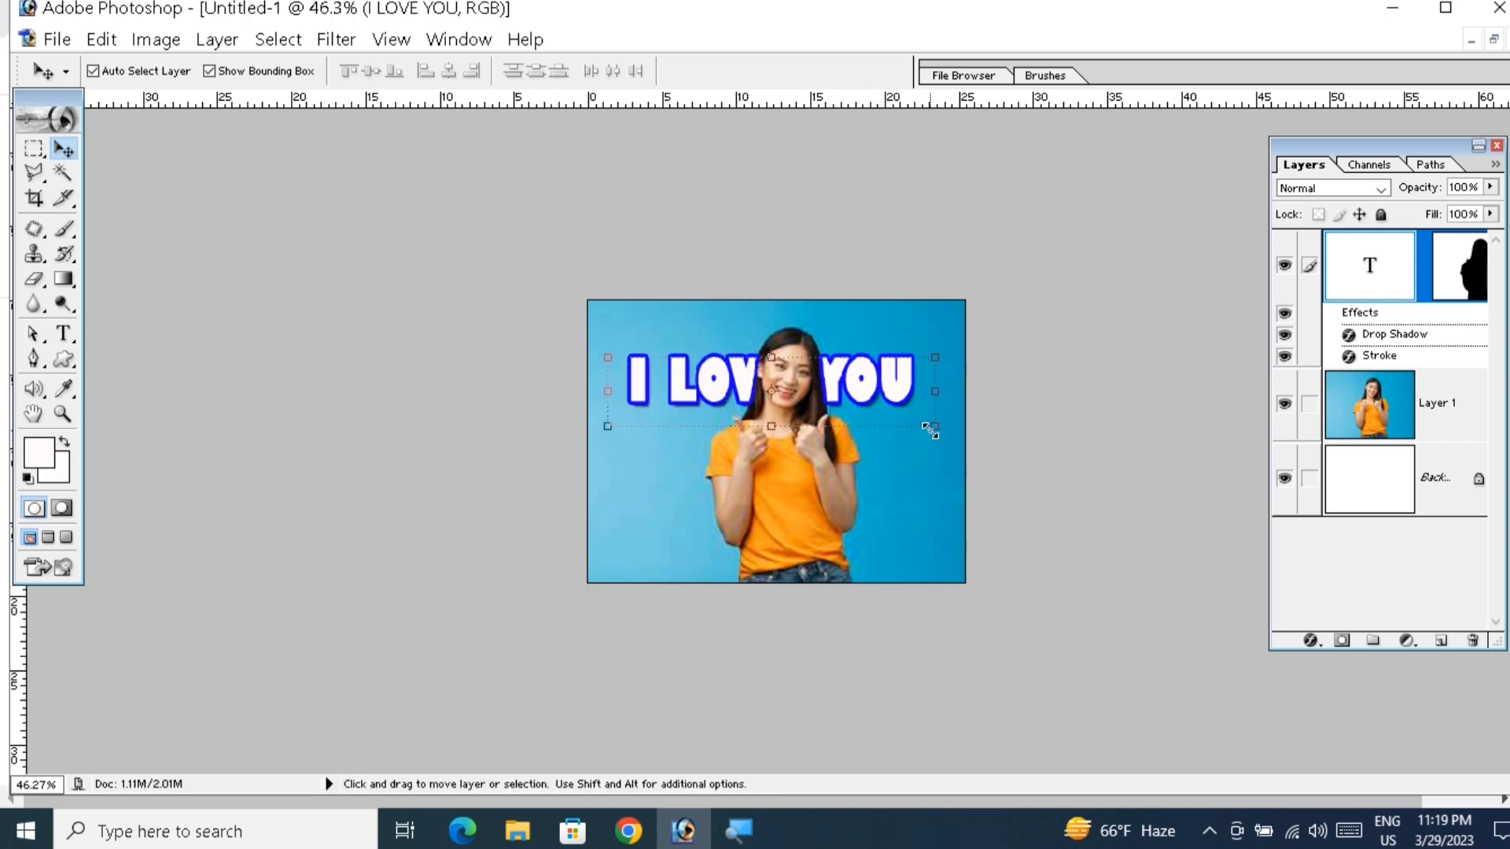
left_click_drag(930, 431, 957, 431)
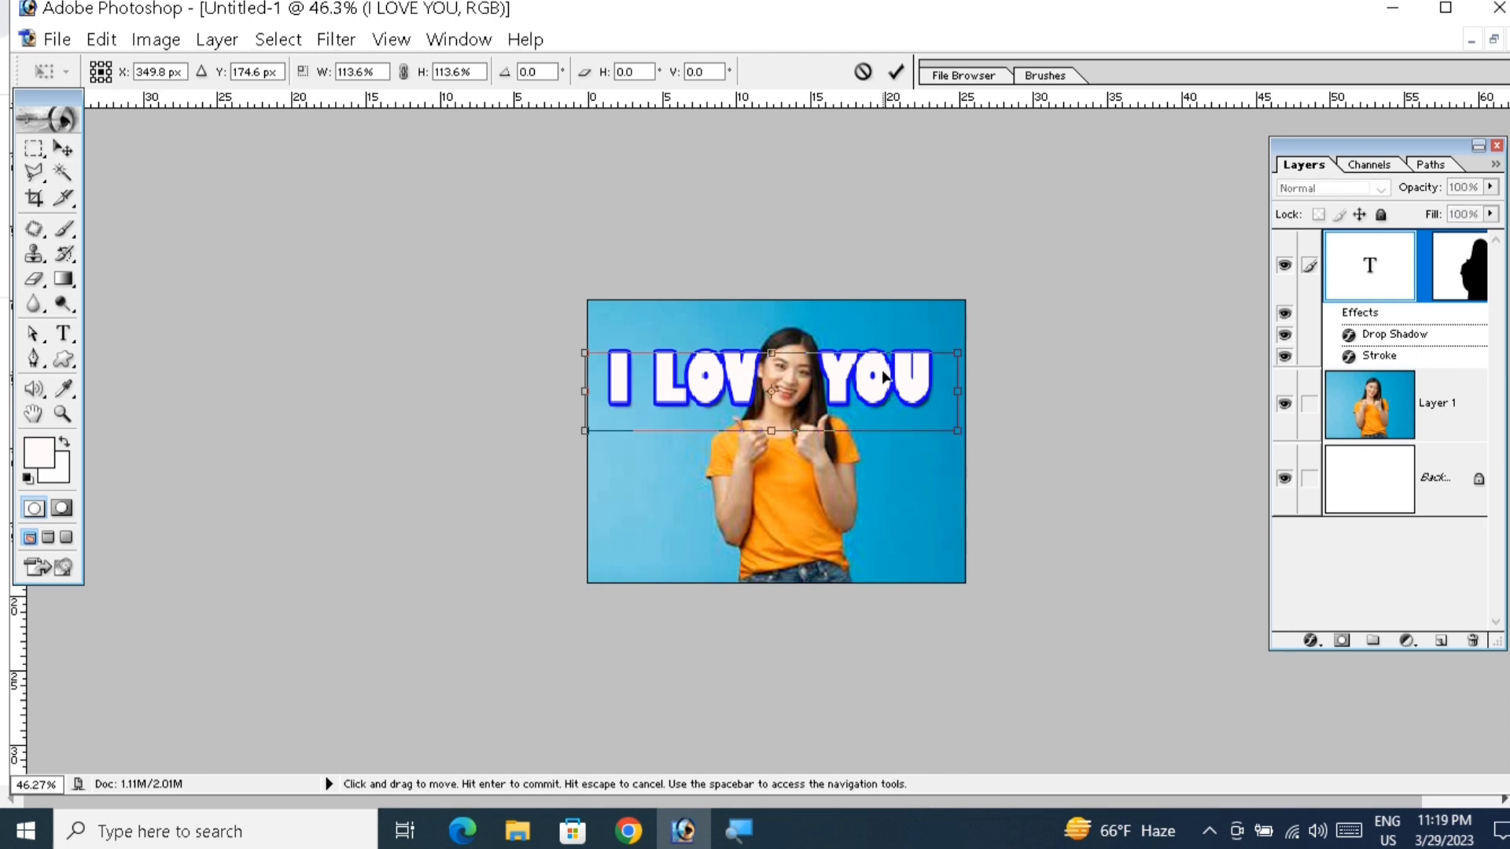
left_click(901, 72)
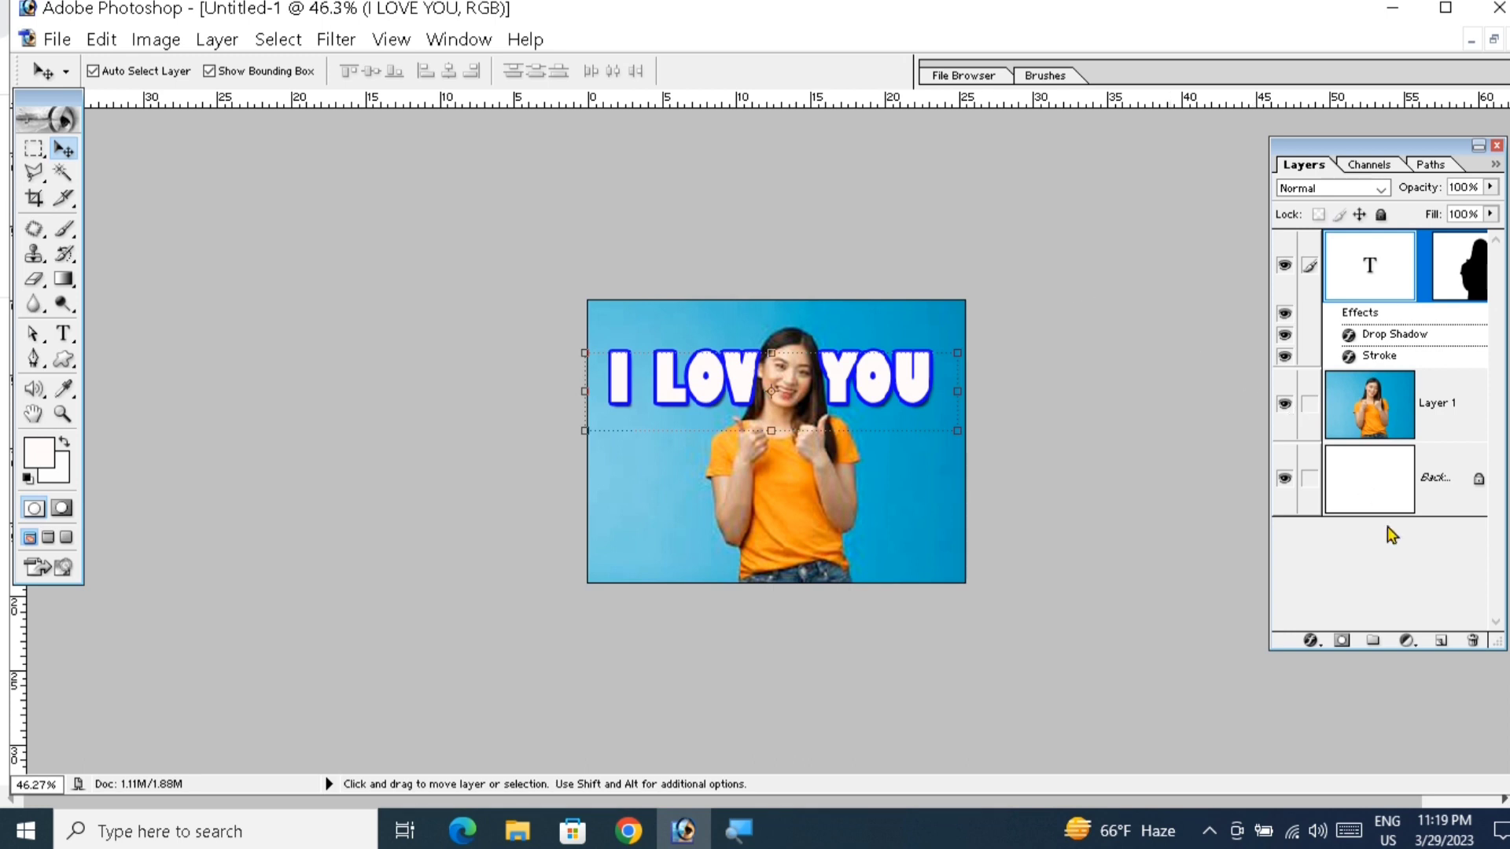
- Add an inner glow to the "I LOVE YOU" text using the "Red, Green" gradient preset
left_click(1310, 641)
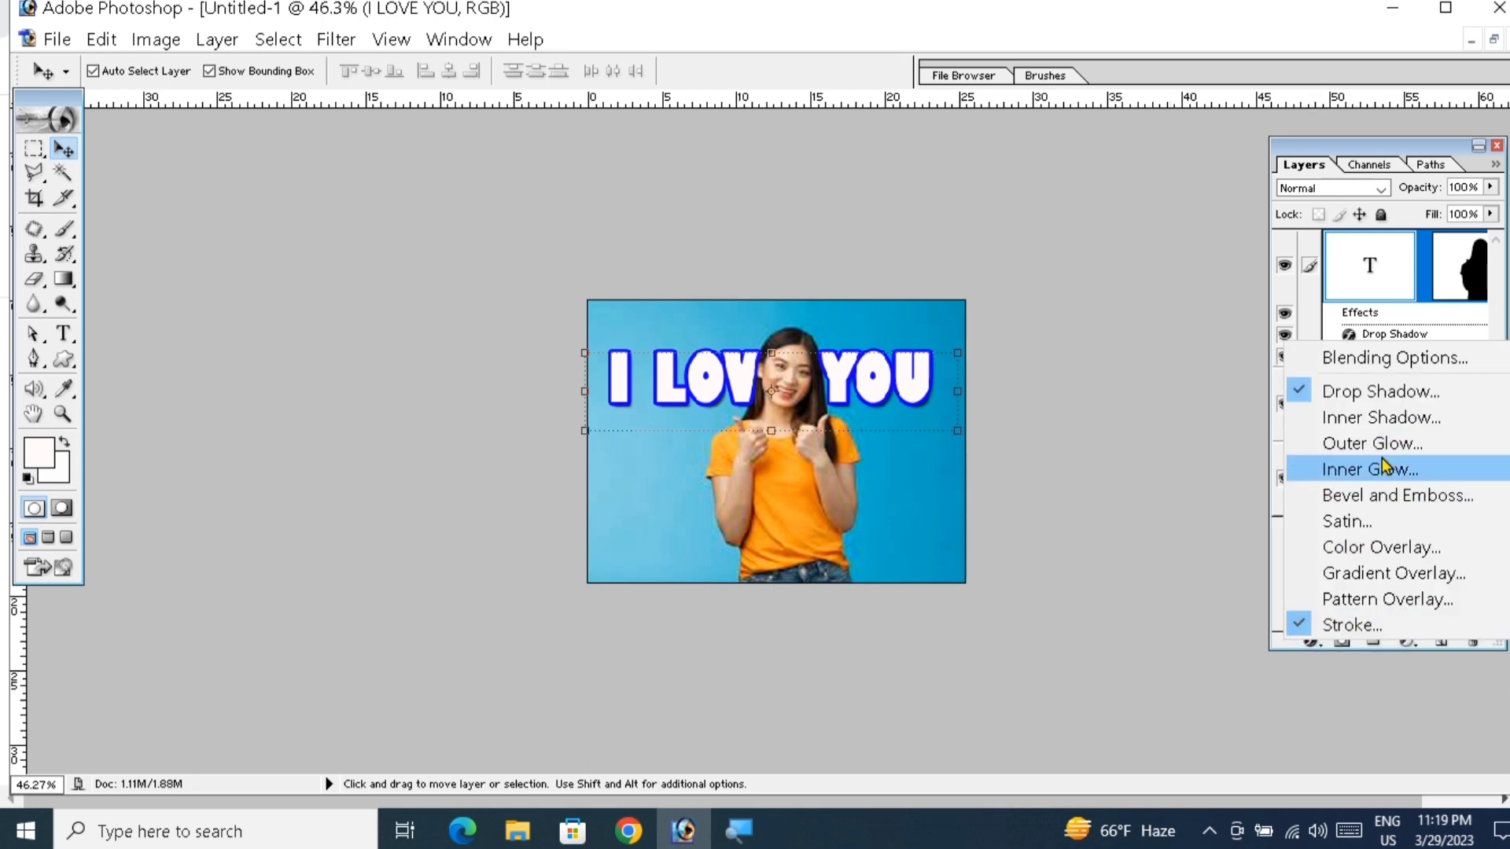
left_click(1414, 468)
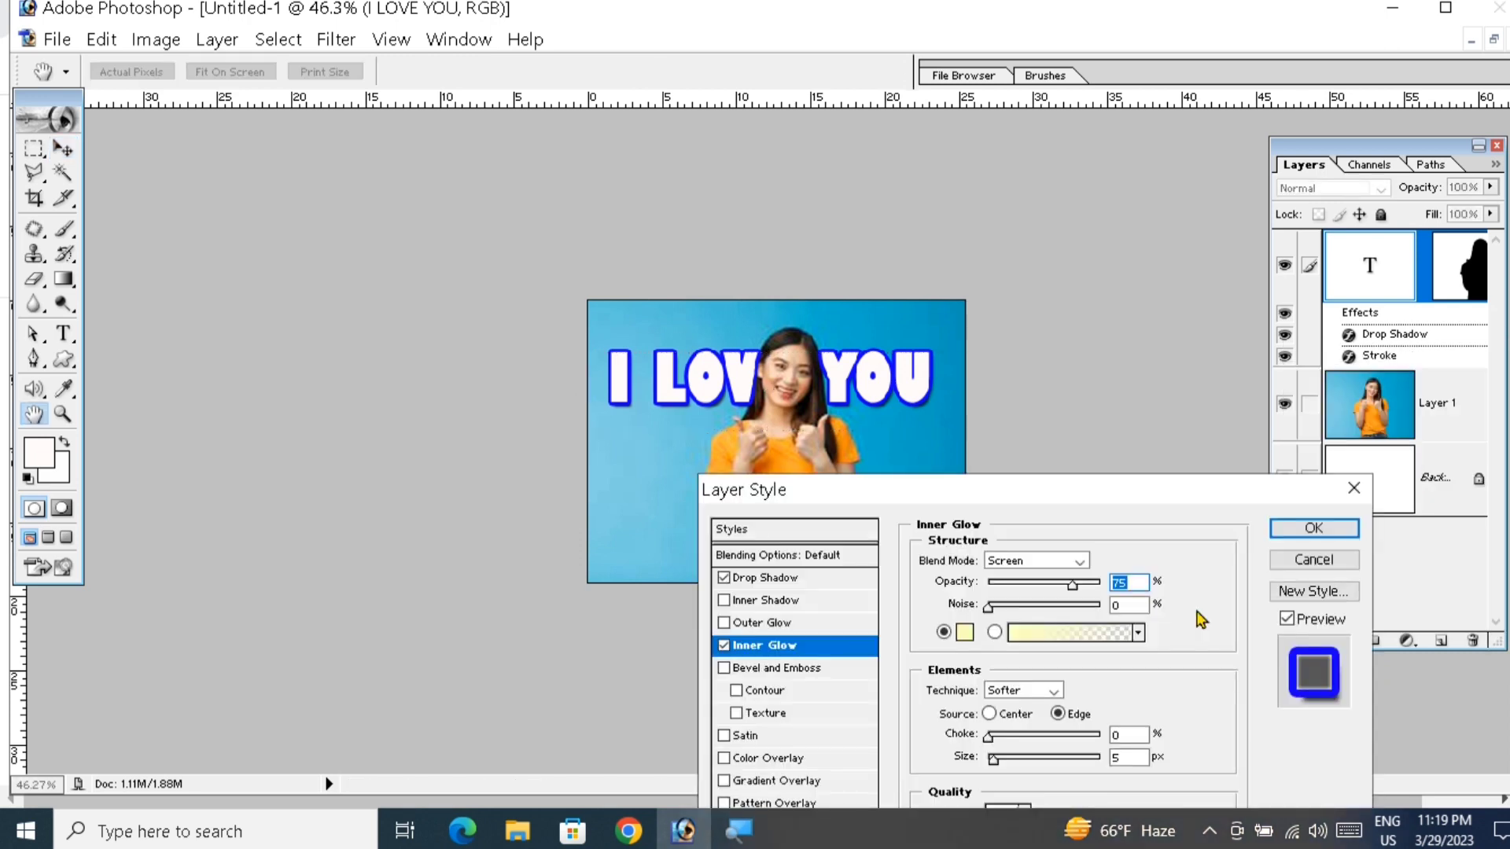
left_click(1077, 634)
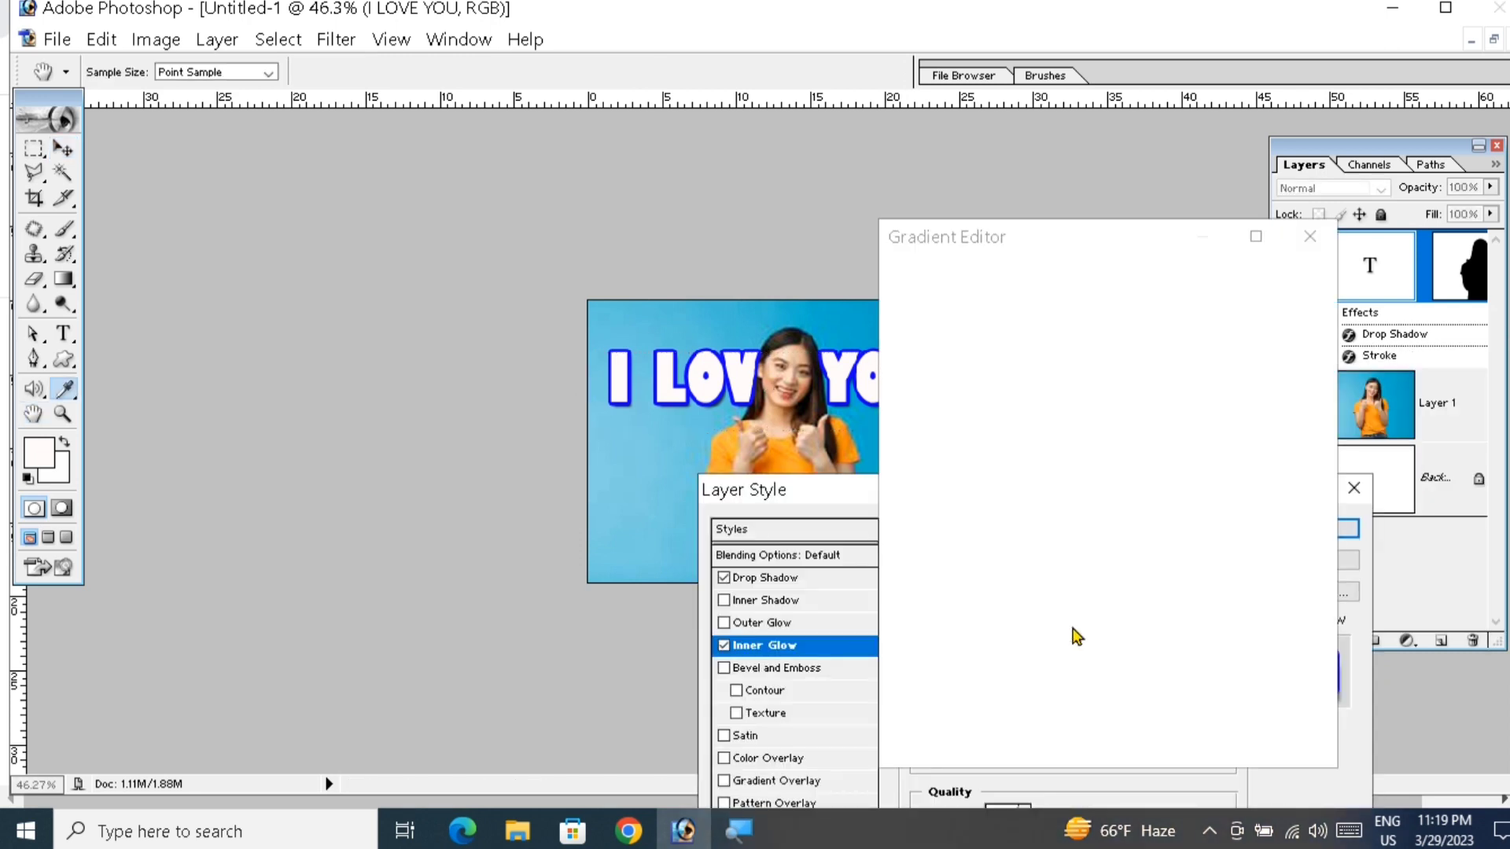
left_click(1027, 348)
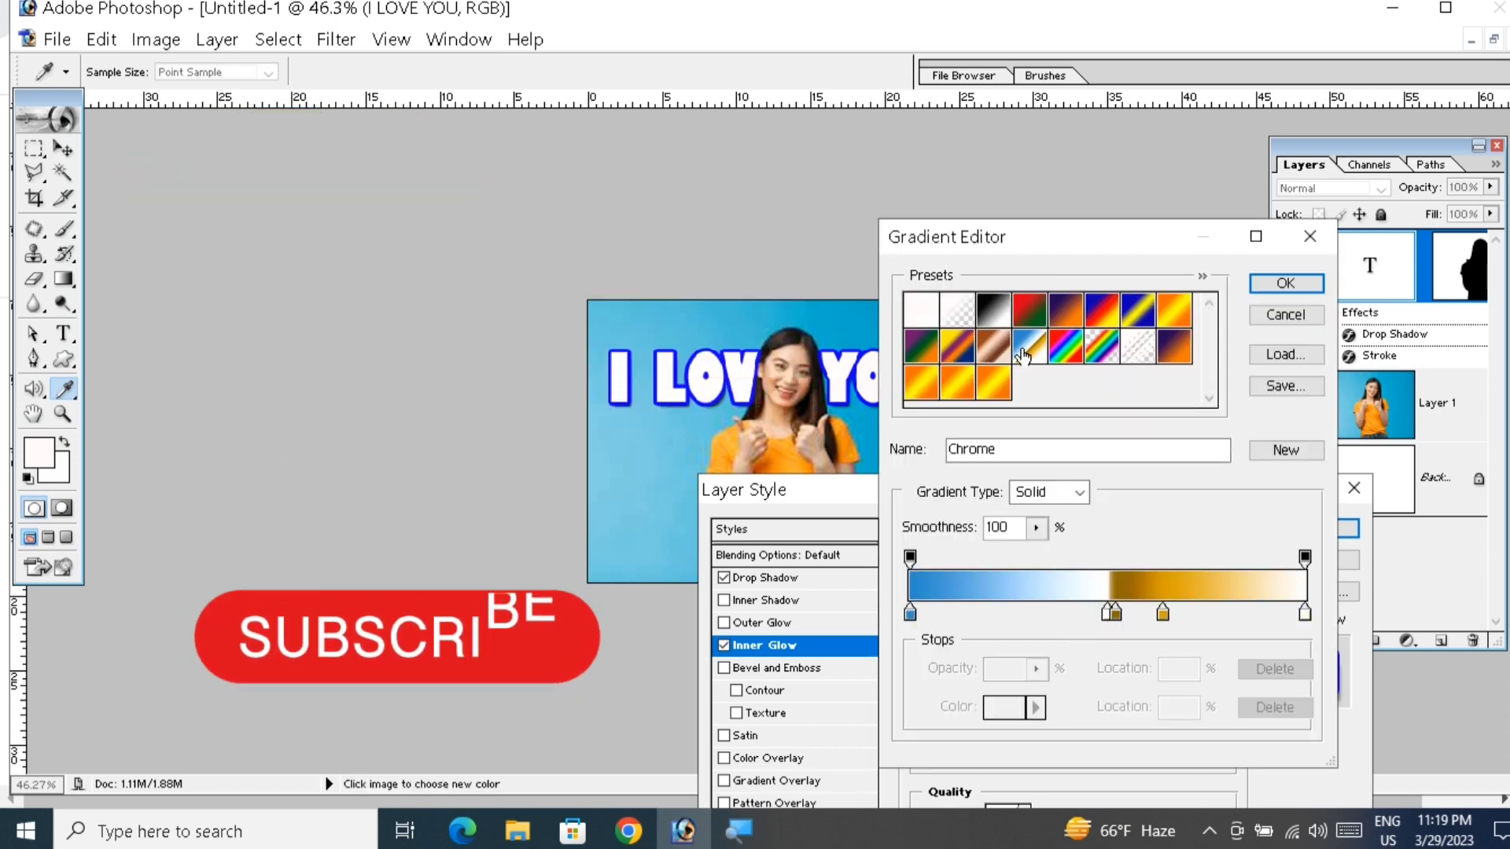
left_click(1028, 311)
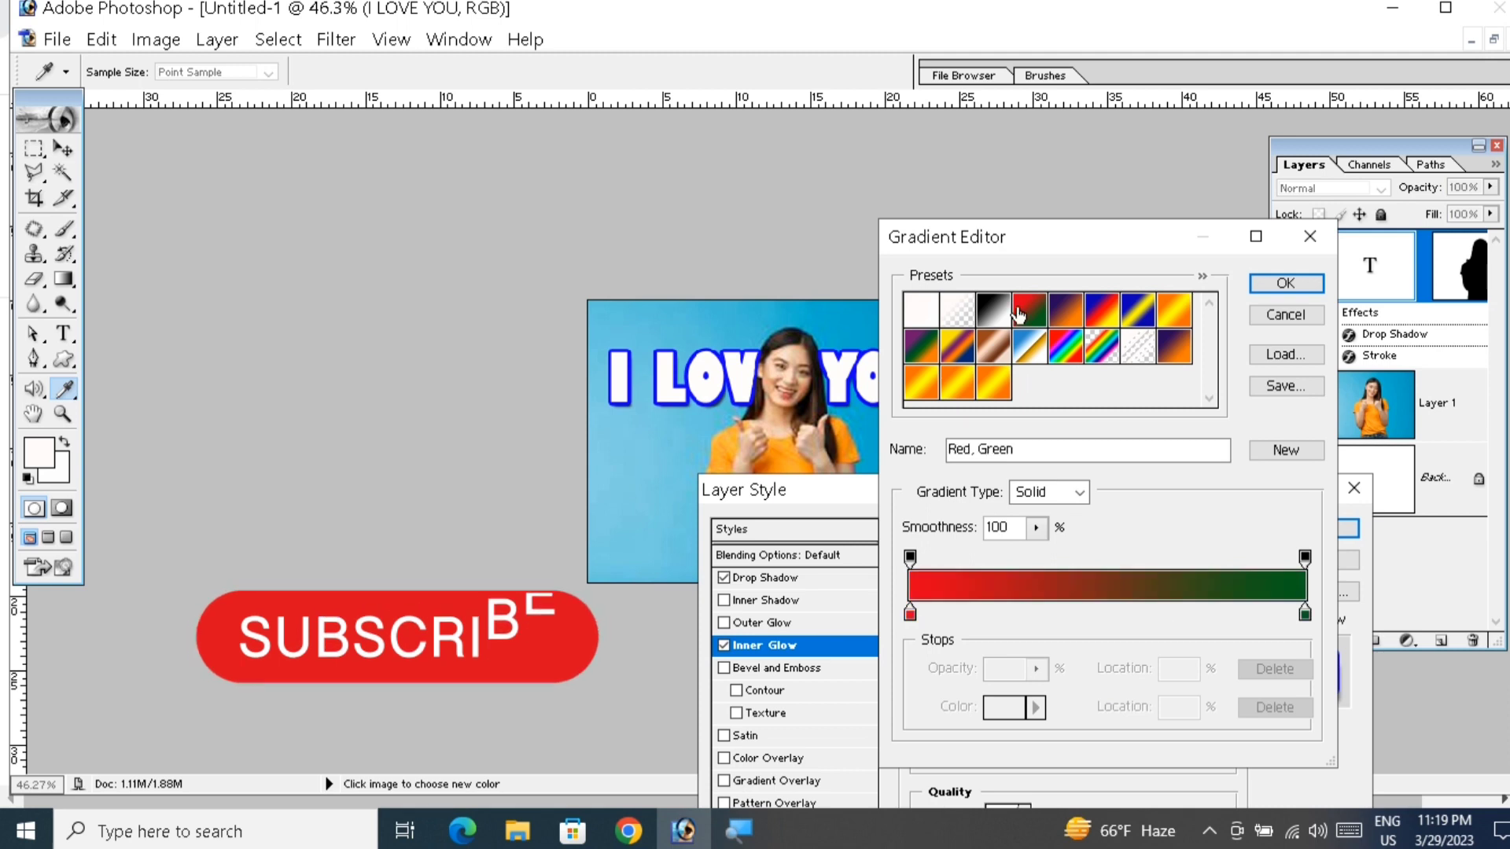
left_click(1271, 285)
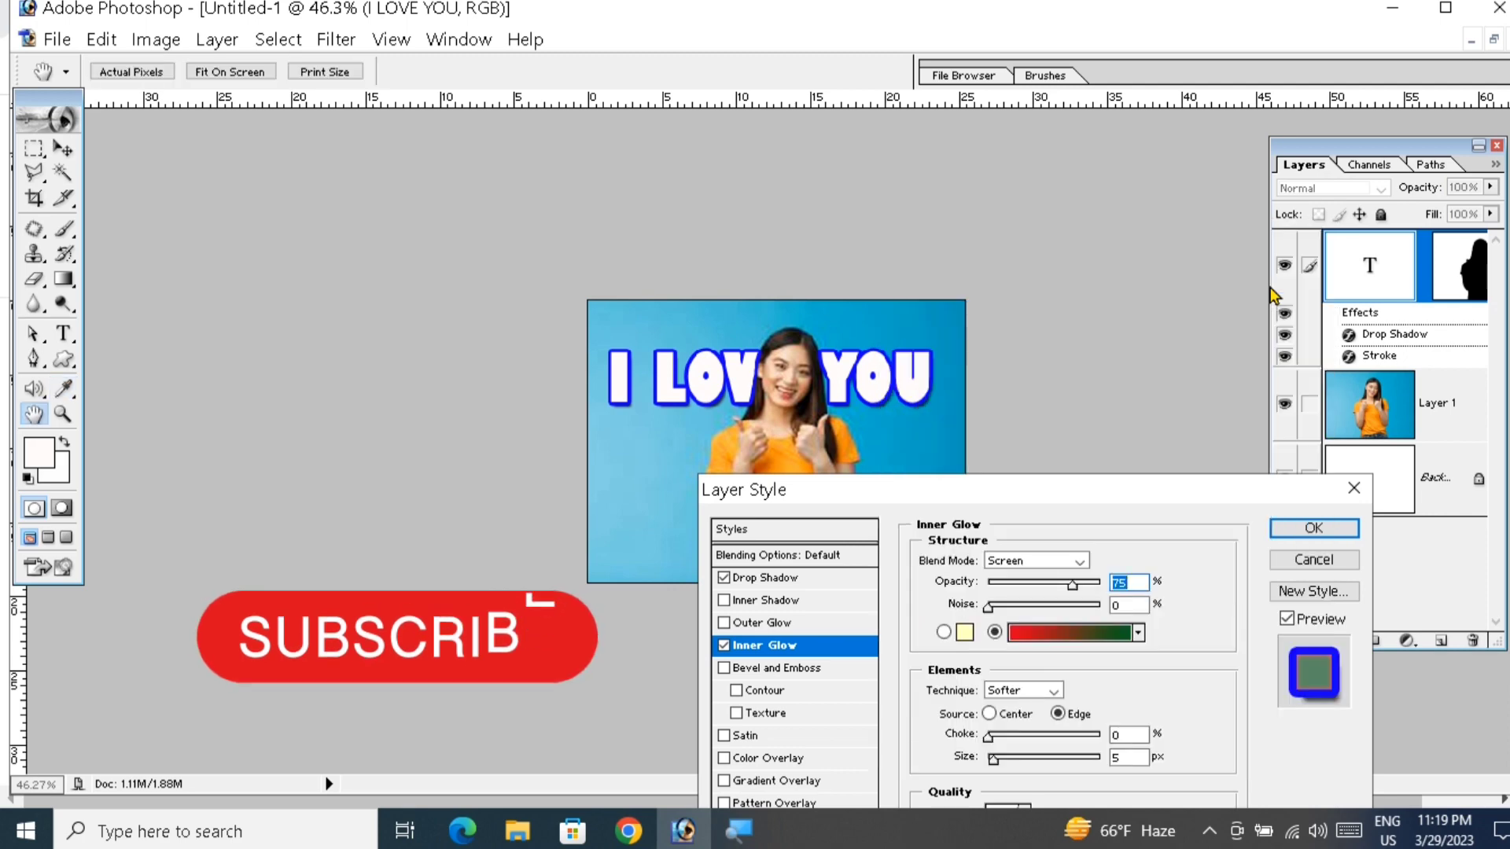
- Try the Normal and Multiply blend modes for the text's inner glow
left_click(1076, 561)
left_click(1030, 192)
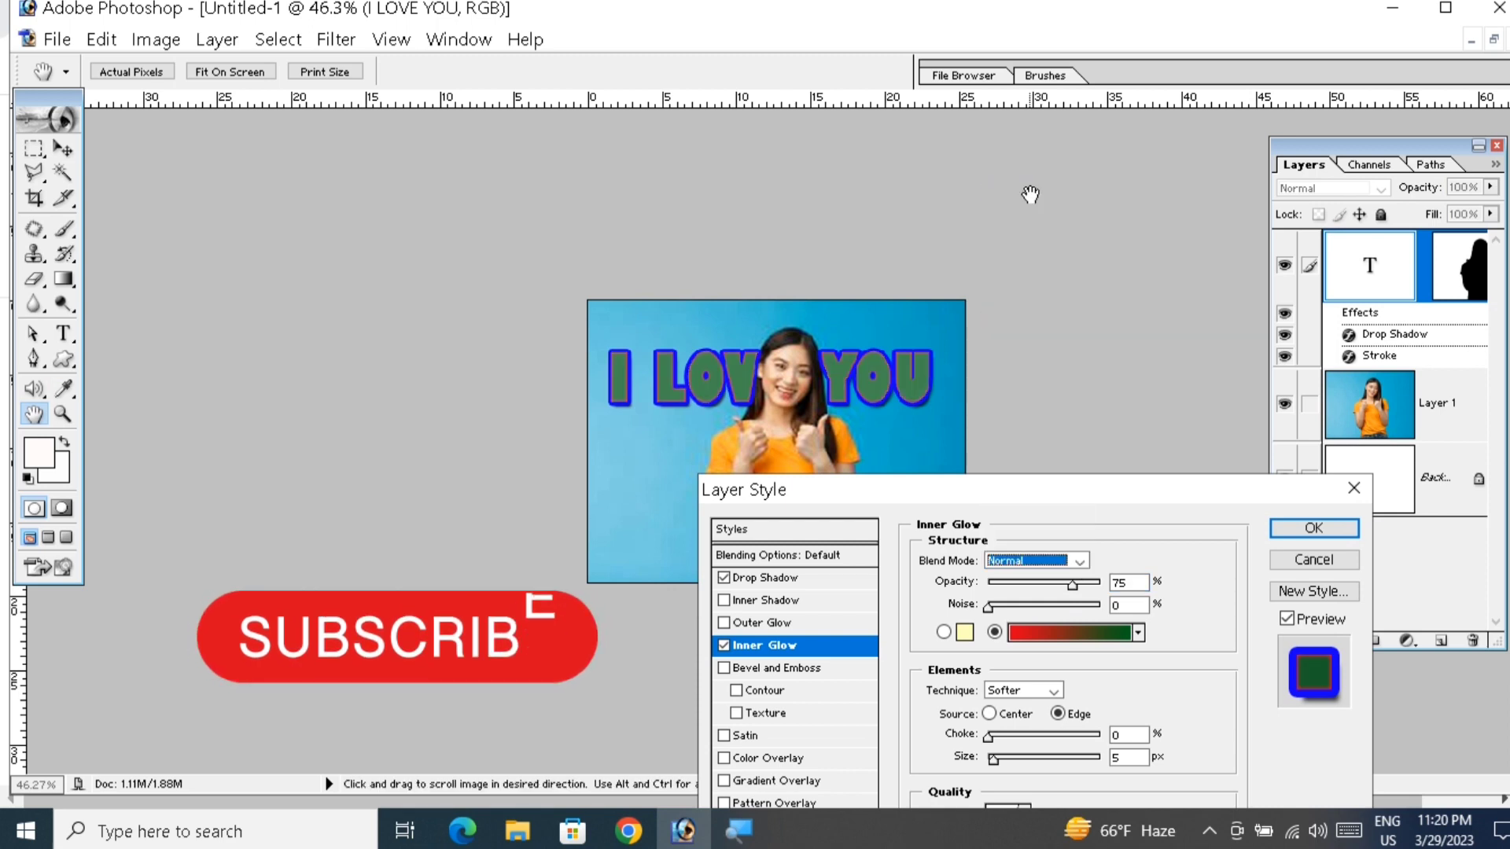
left_click(1080, 561)
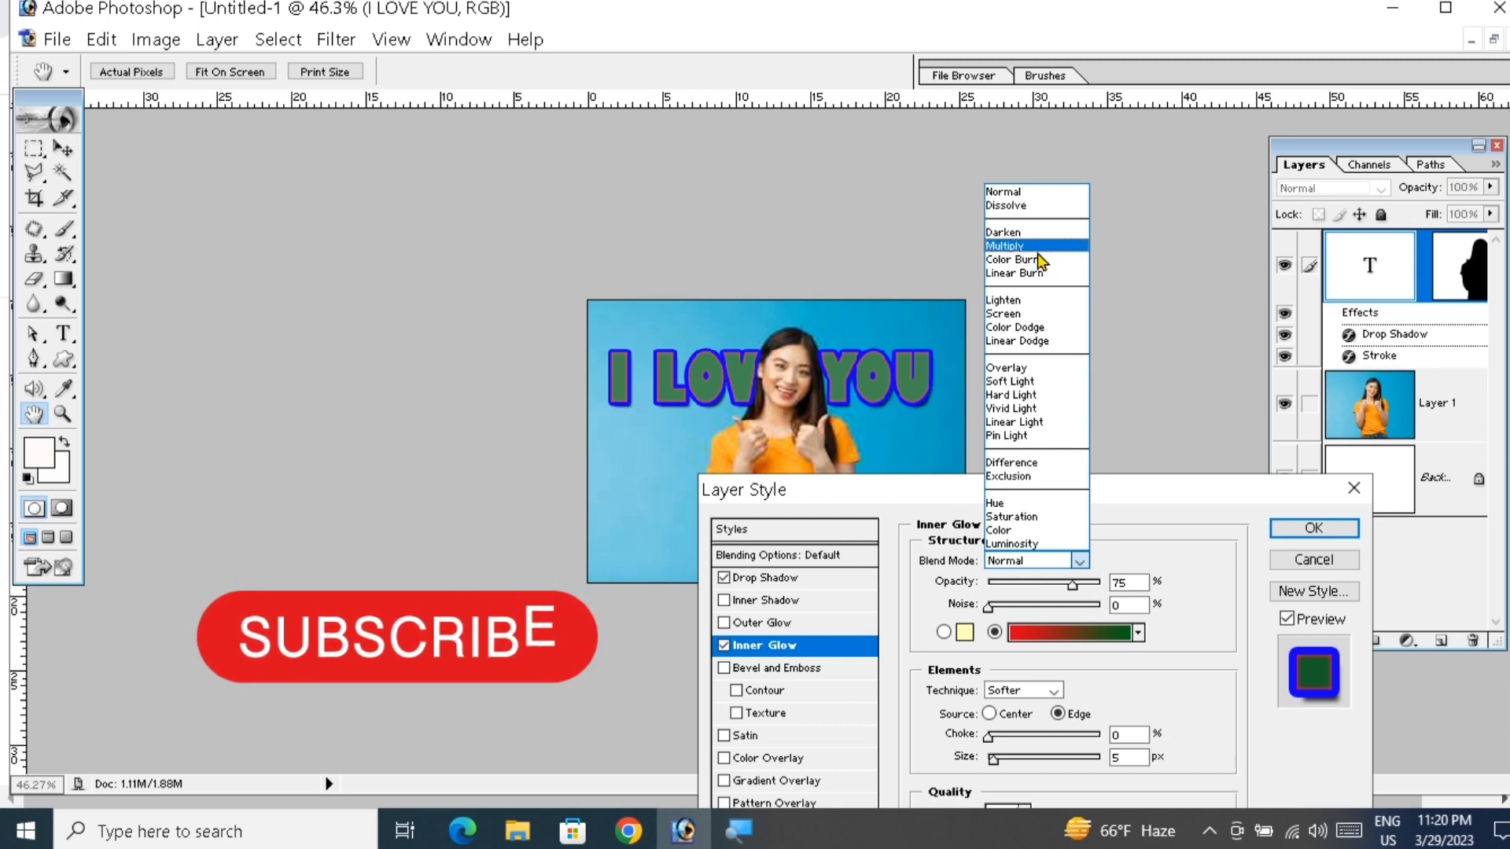
left_click(1039, 249)
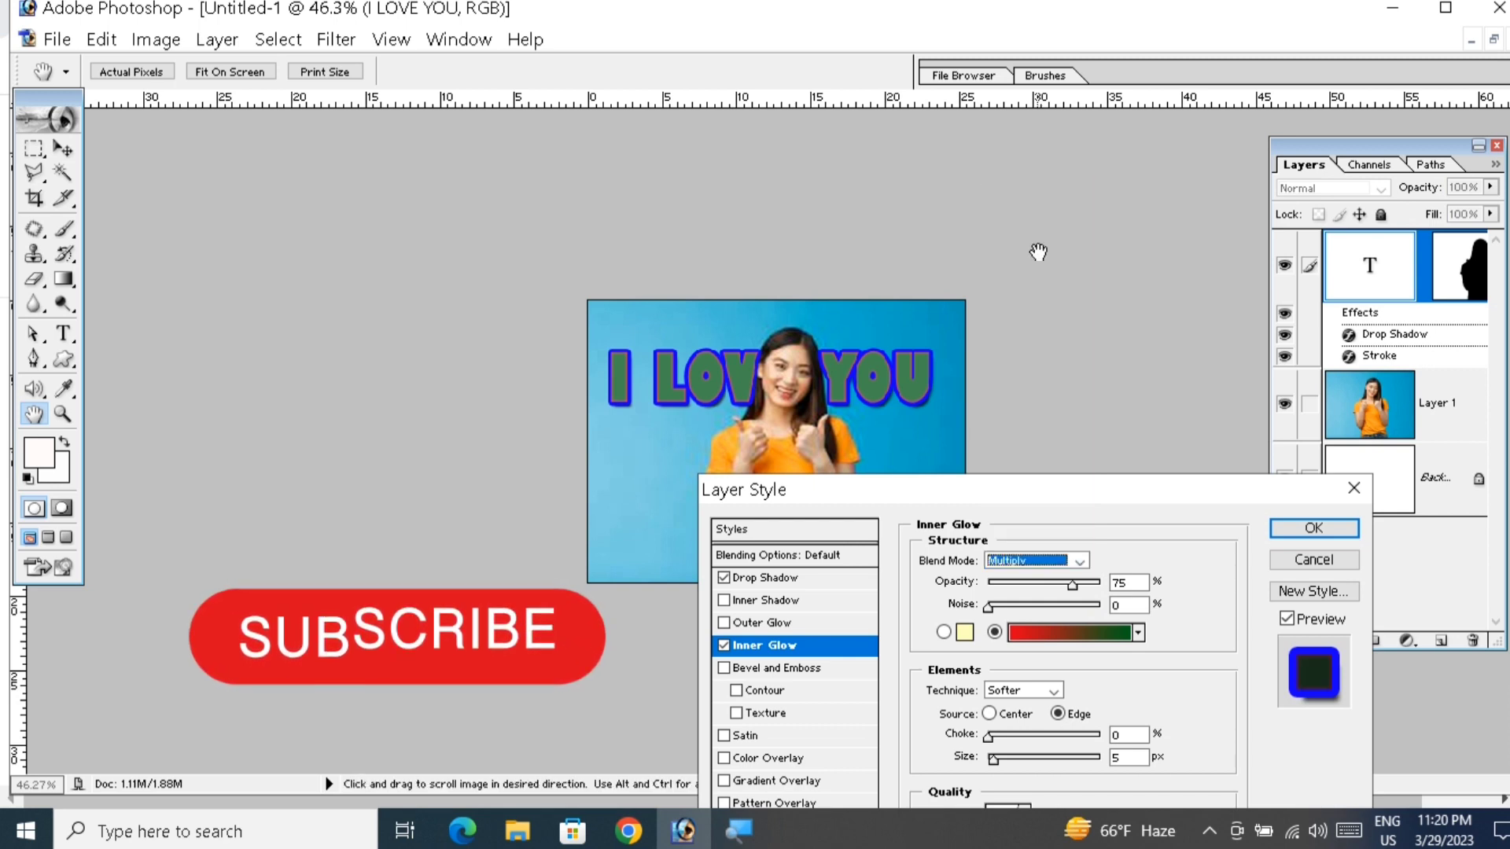
- Set the inner glow's blend mode to Color Burn and its source to Center, and apply the layer style
left_click(1079, 560)
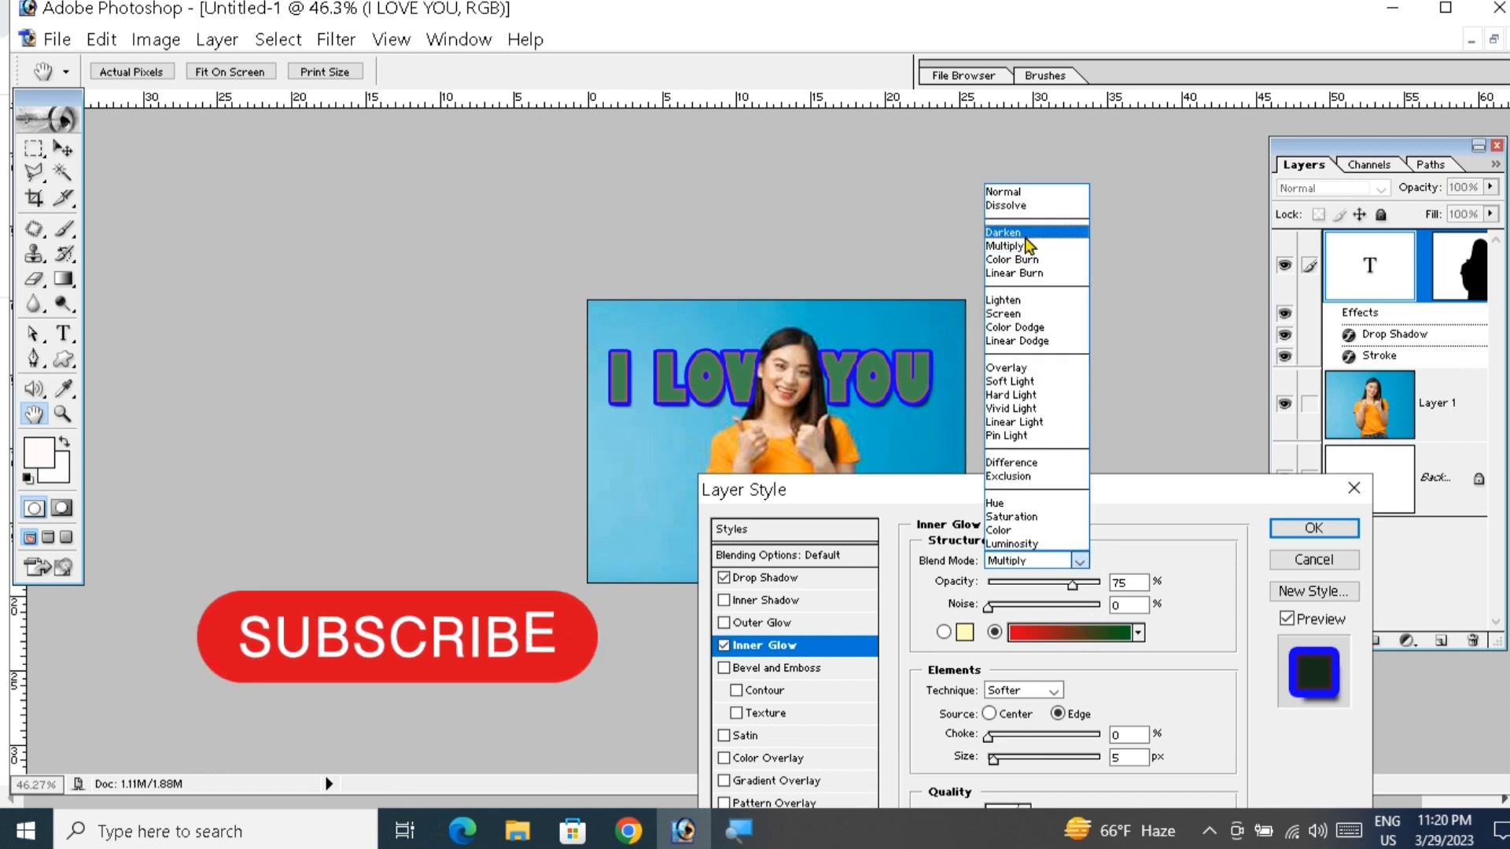
left_click(1038, 260)
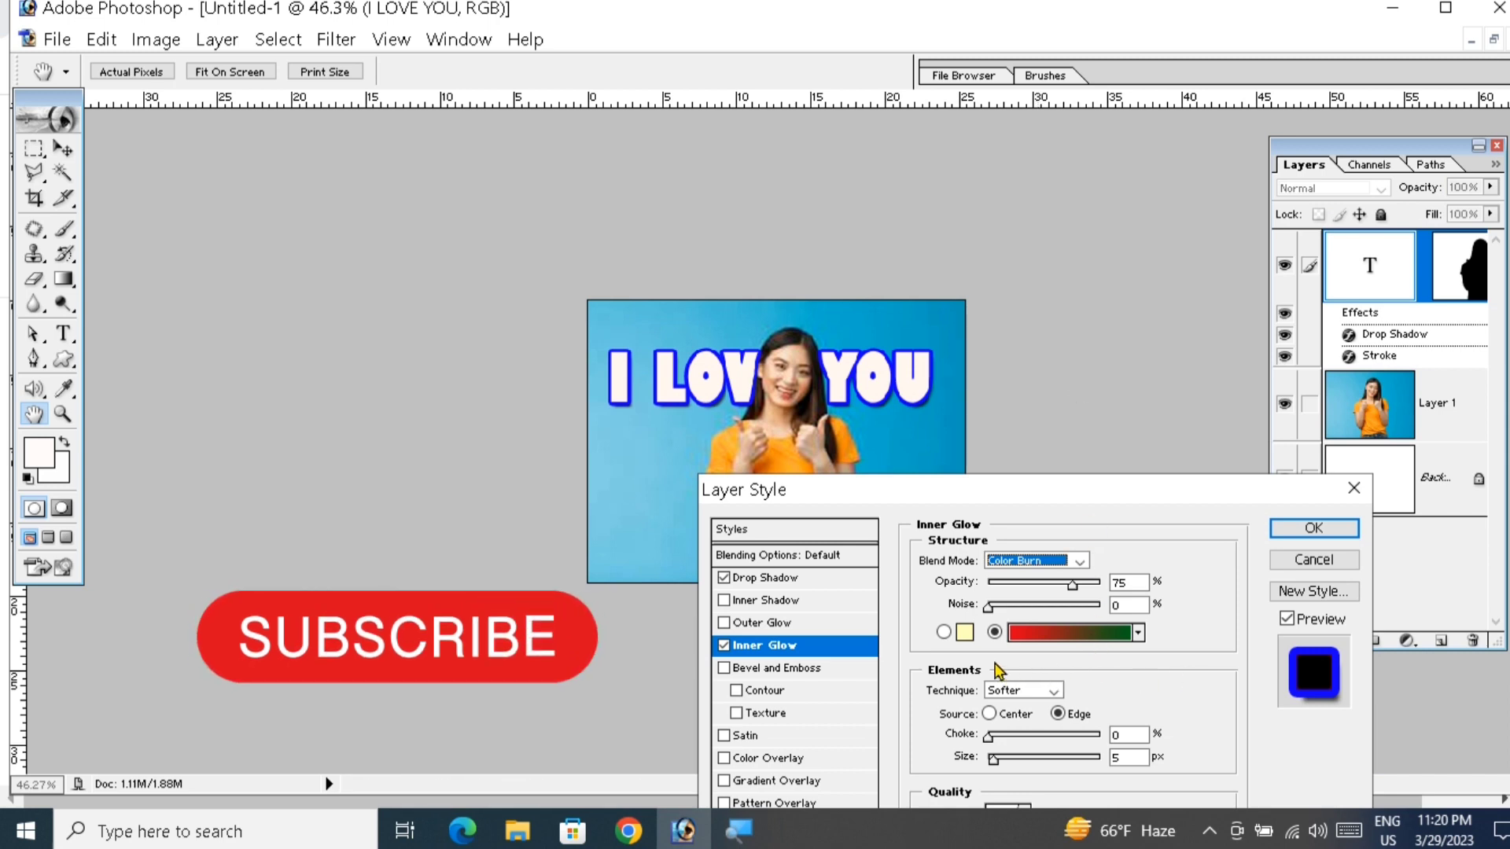
left_click(989, 714)
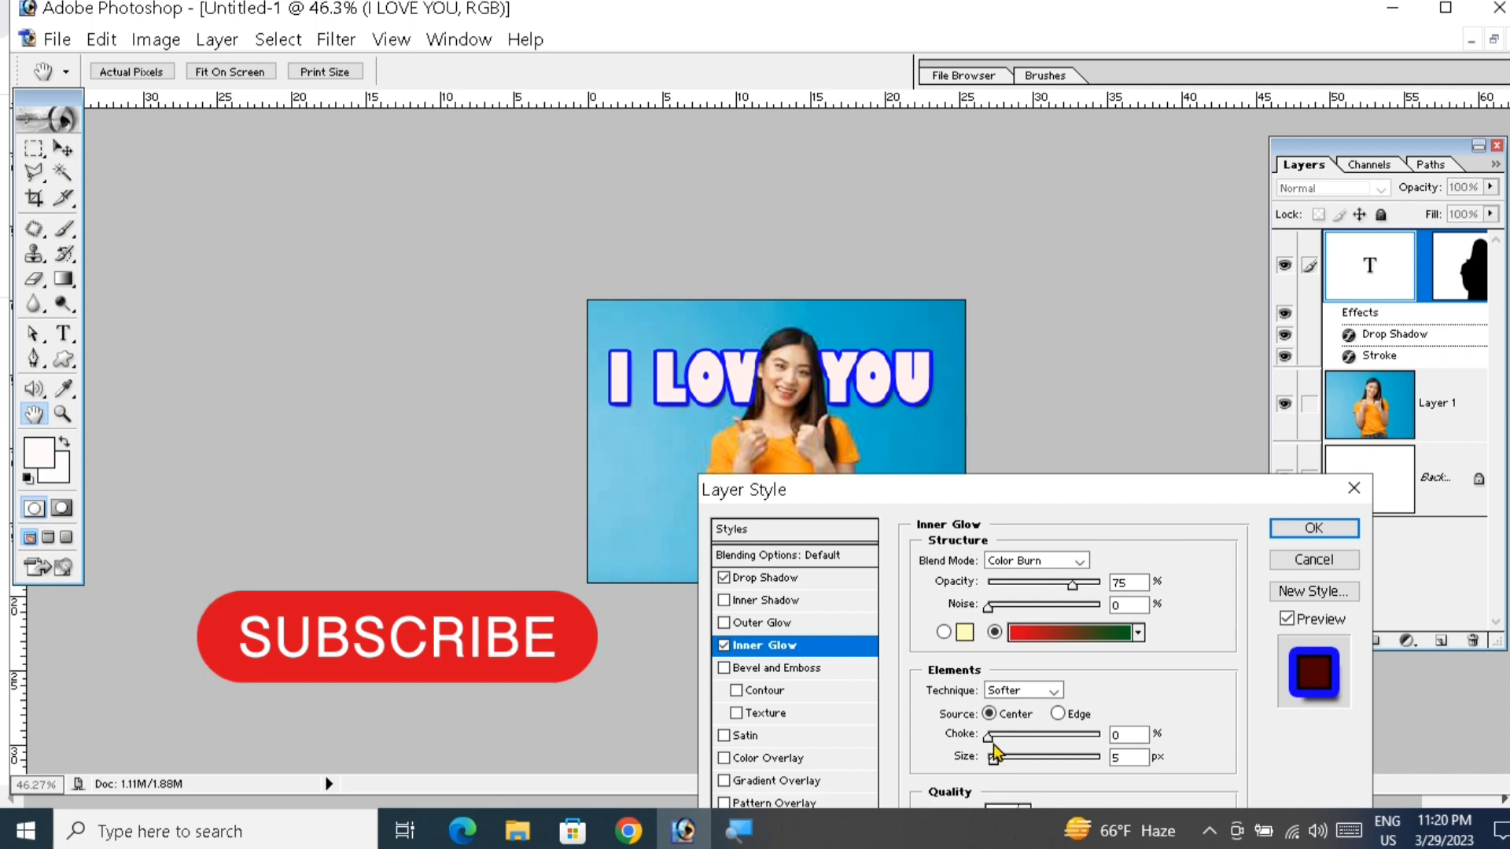
mouse_move(989, 736)
left_mouse_down()
mouse_move(1053, 743)
mouse_move(991, 760)
left_mouse_up()
left_click(1321, 530)
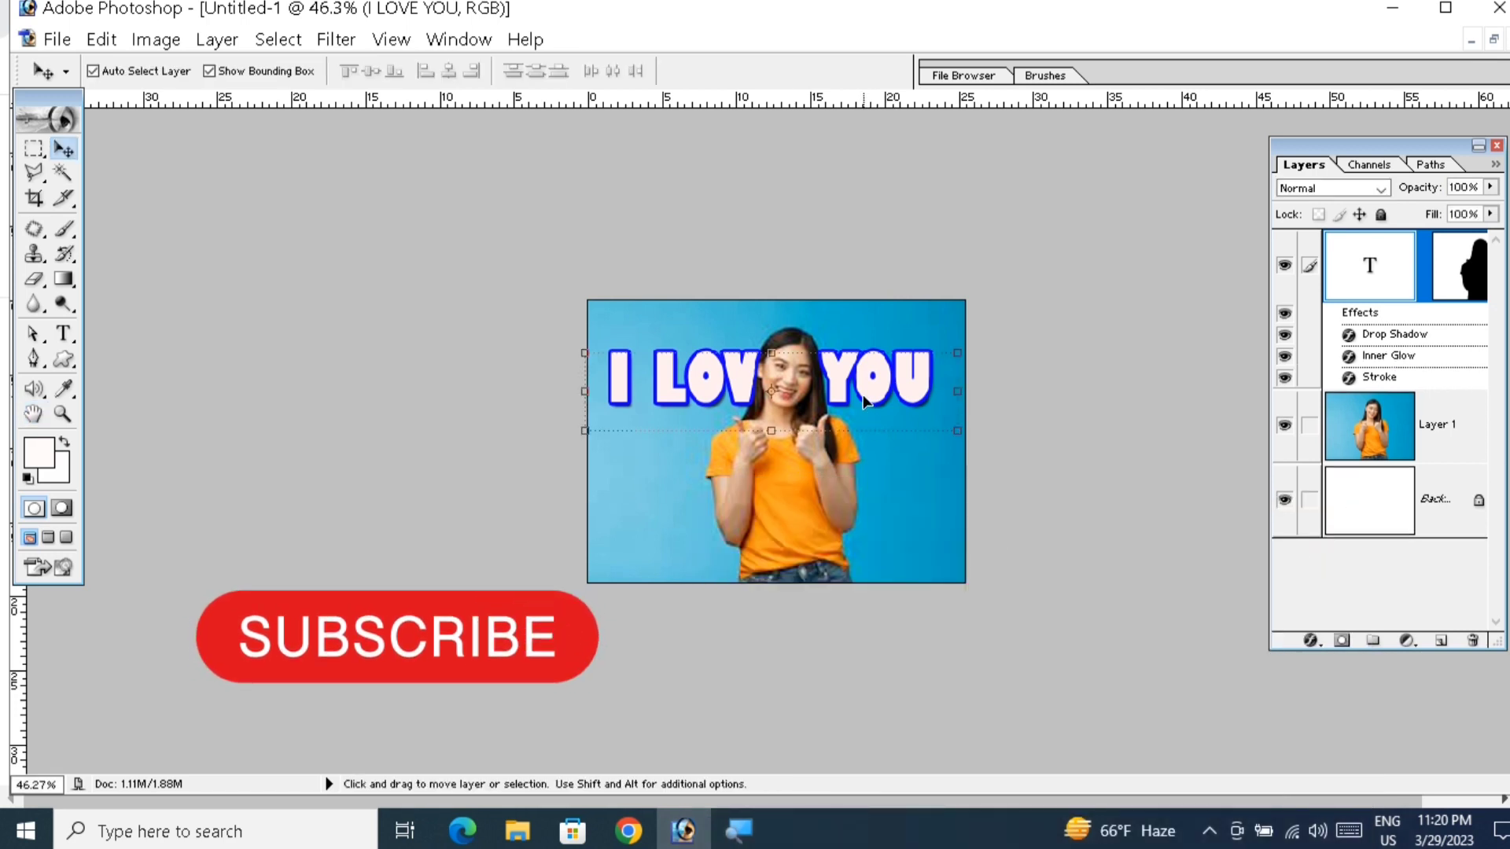
- Reposition the "I LOVE YOU" text lower in the photo so that it runs behind the girl's neck and shoulders
left_click_drag(852, 393, 869, 445)
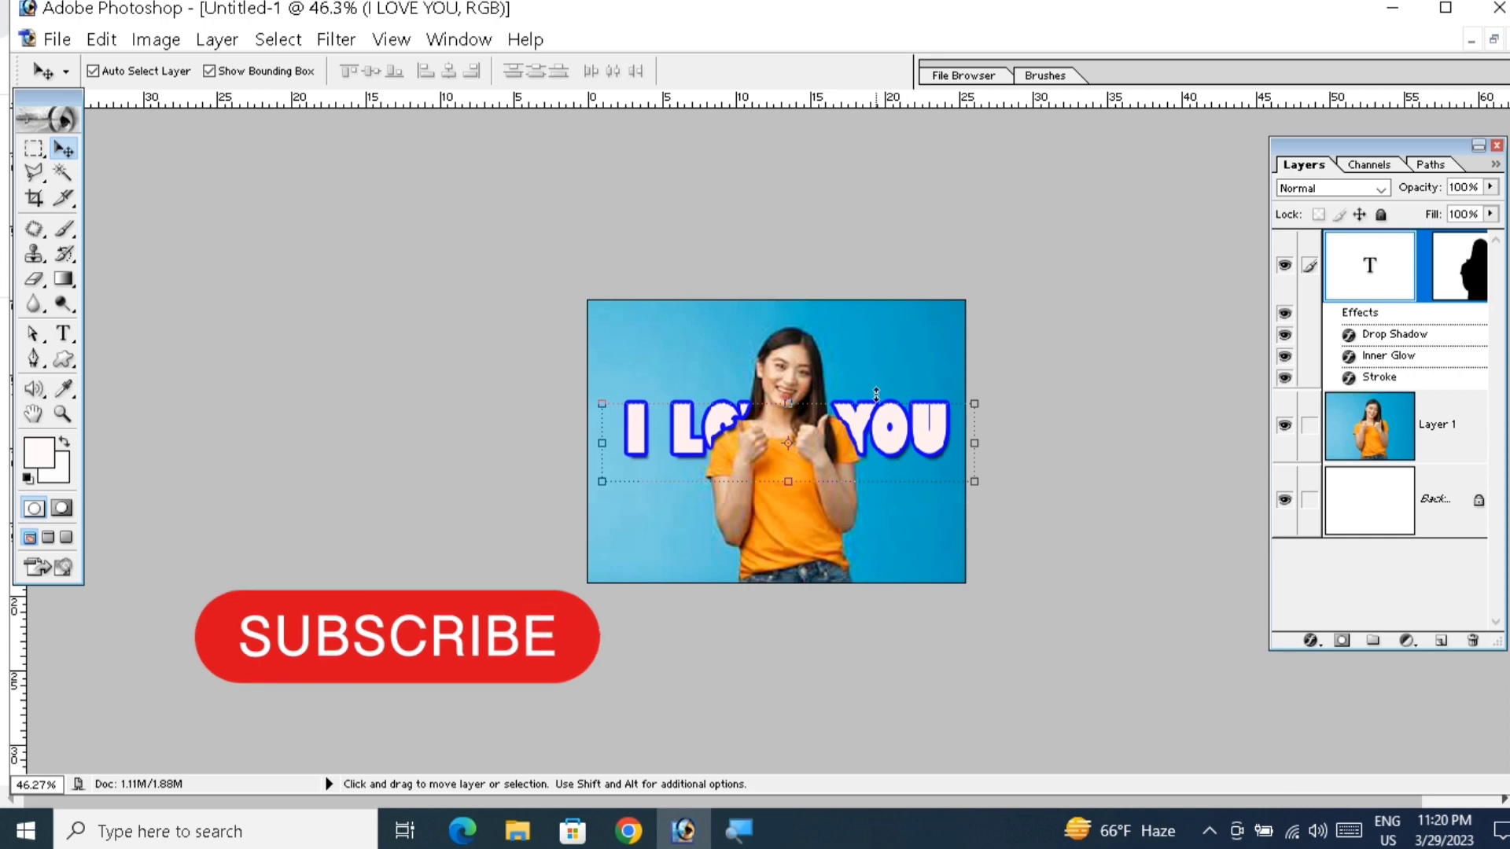
key("ctrl+alt+0")
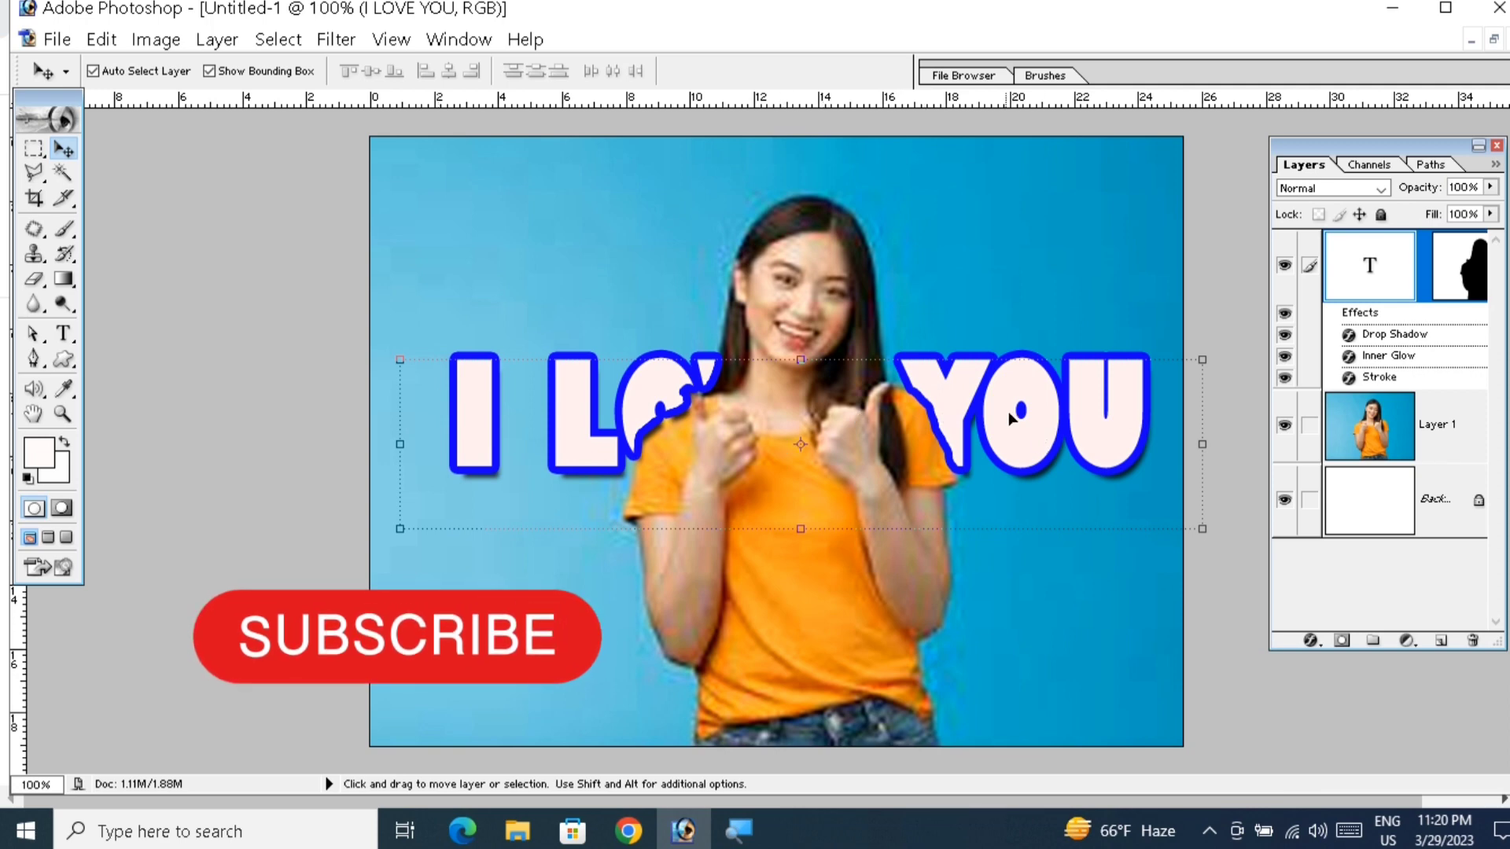
left_click_drag(1013, 420, 1021, 506)
left_click_drag(1029, 403, 1021, 395)
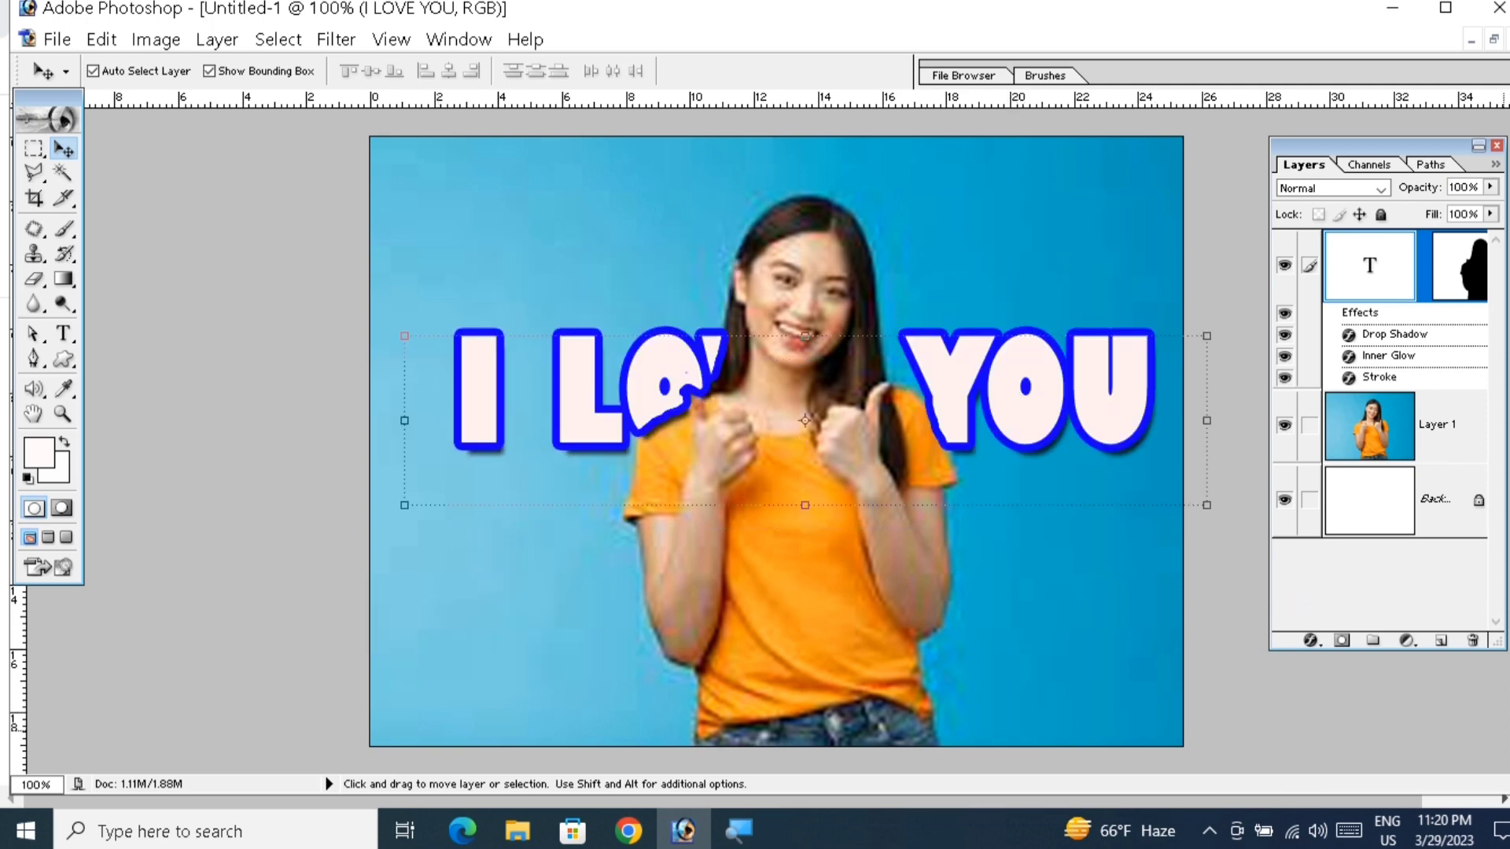